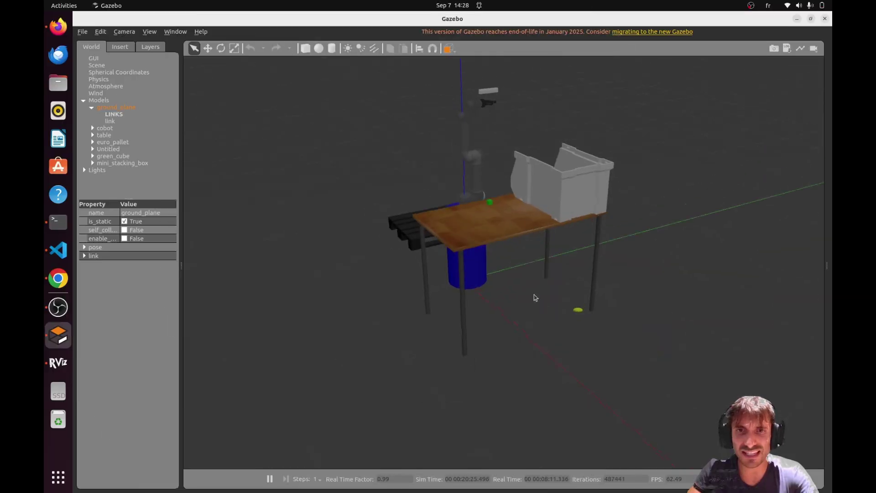
Switch to RViz and plan and execute the ur5_manipulator group's motion to the home goal state.
middle_click_drag(546, 309, 551, 309)
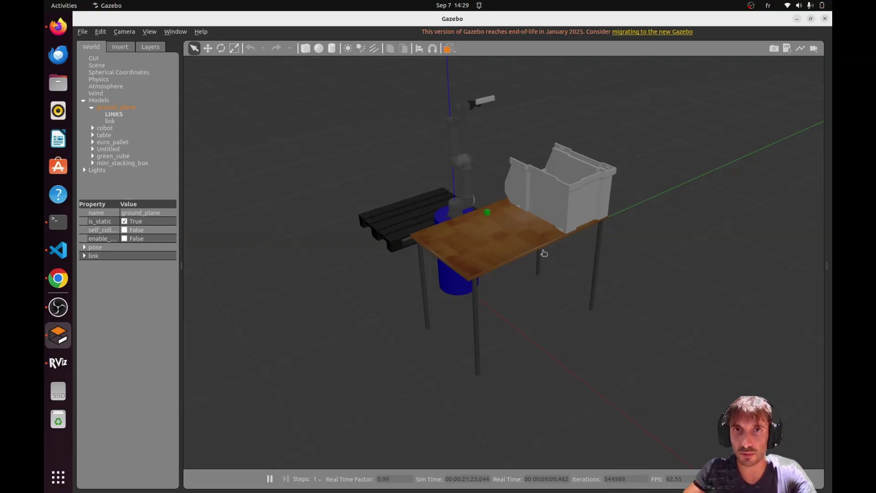
mouse_move(546, 330)
middle_mouse_down()
mouse_move(565, 338)
mouse_move(597, 330)
mouse_move(553, 341)
mouse_move(601, 315)
middle_mouse_up()
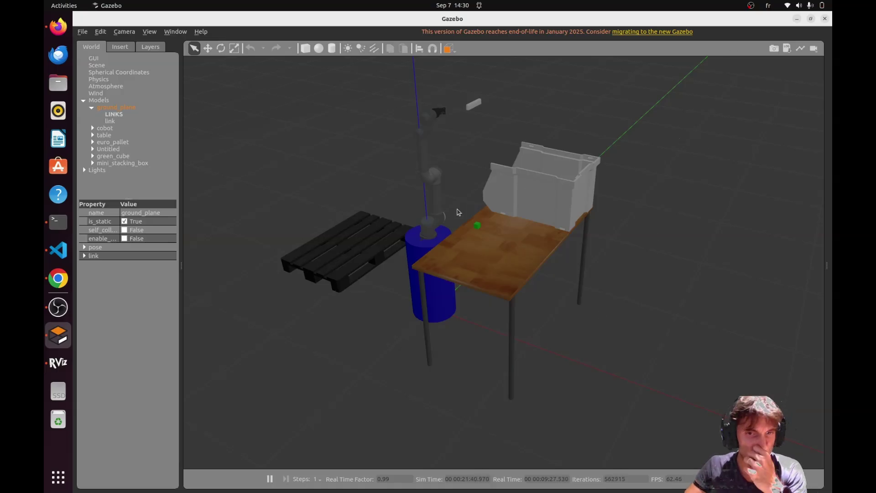
left_click(58, 363)
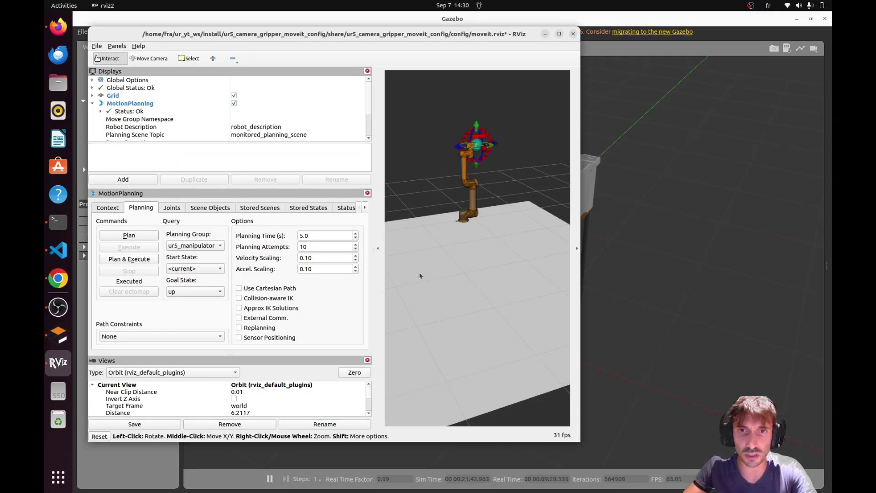
left_click_drag(409, 275, 462, 278)
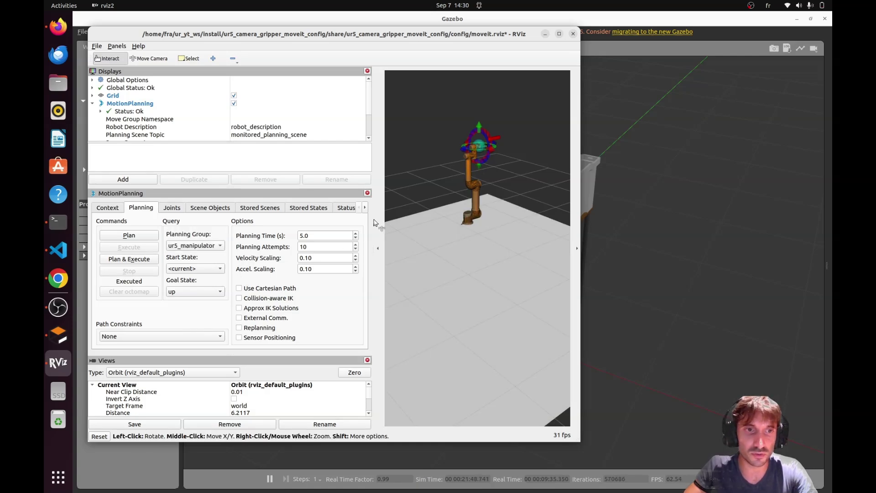
left_click(197, 294)
left_click(182, 302)
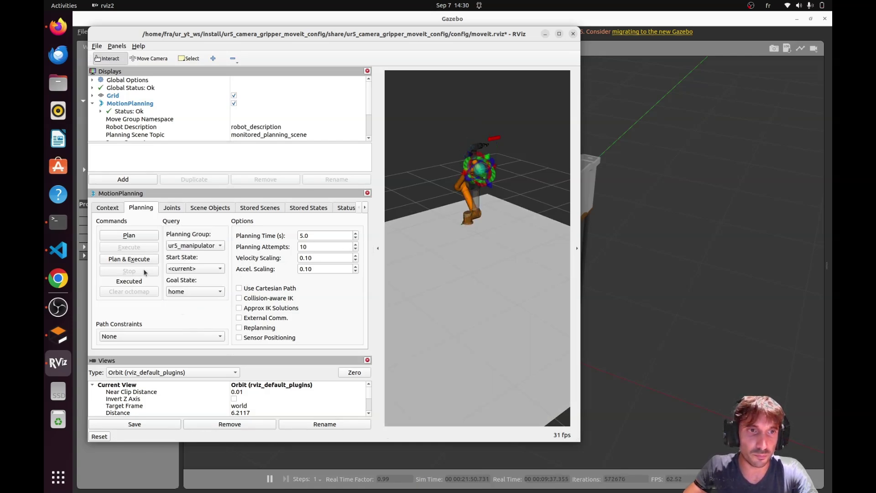
left_click(133, 259)
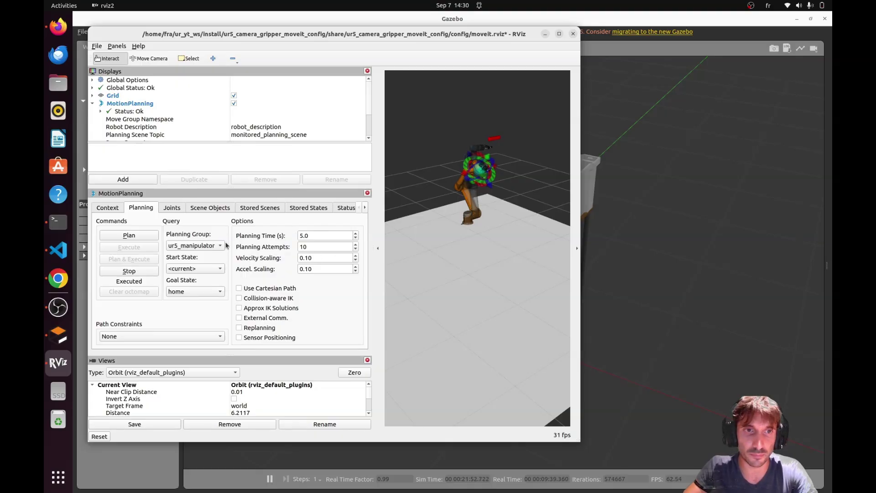
Select the robotiq_gripper planning group, plan and execute its open goal state, and move the RViz window aside to reveal the robot in Gazebo.
left_click_drag(386, 37, 389, 62)
left_click(198, 272)
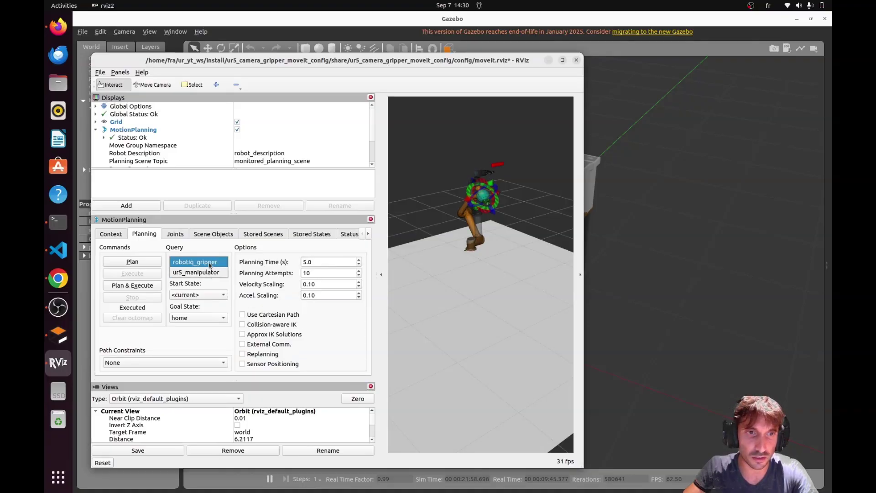
left_click(196, 261)
left_click(191, 318)
left_click(196, 349)
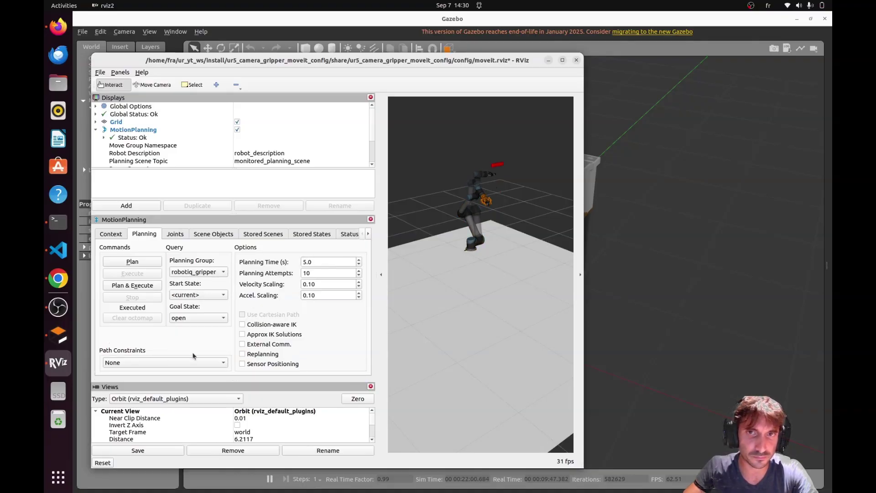
left_click(137, 285)
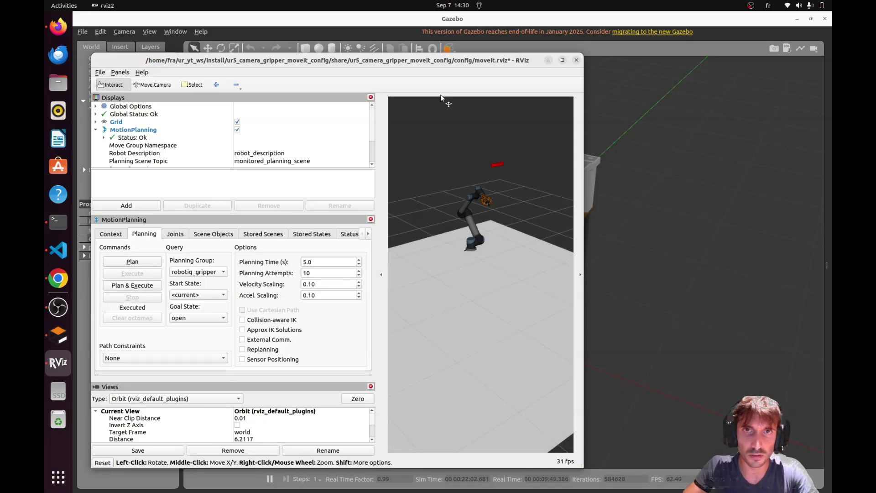
left_click_drag(432, 67, 214, 73)
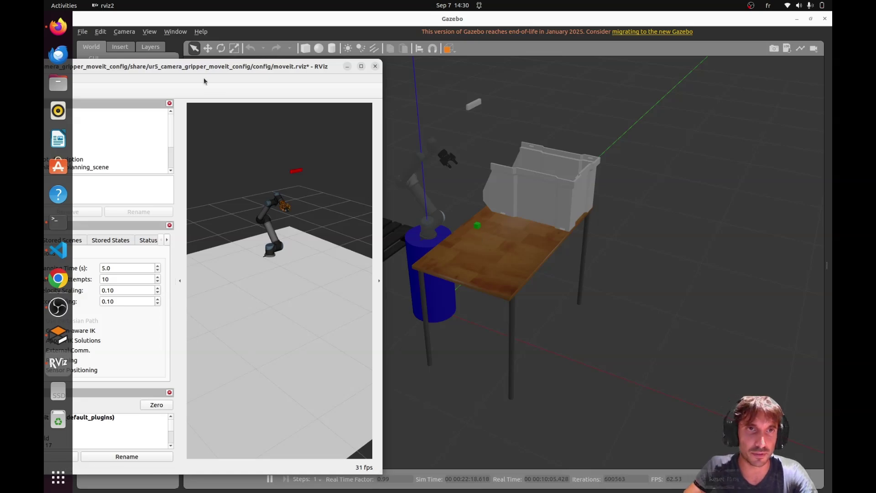
Plan and execute the ur5_manipulator group's motion that brings the gripper towards the green cube on the table.
left_click_drag(206, 65, 363, 64)
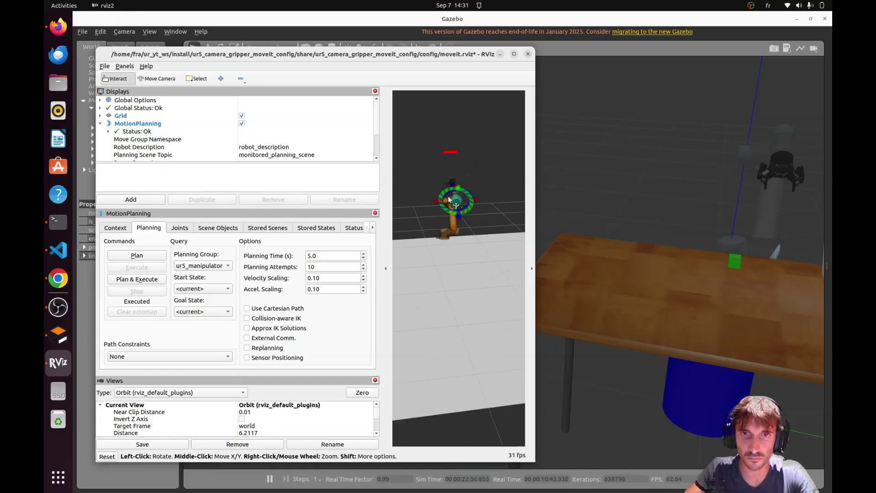
left_click(133, 279)
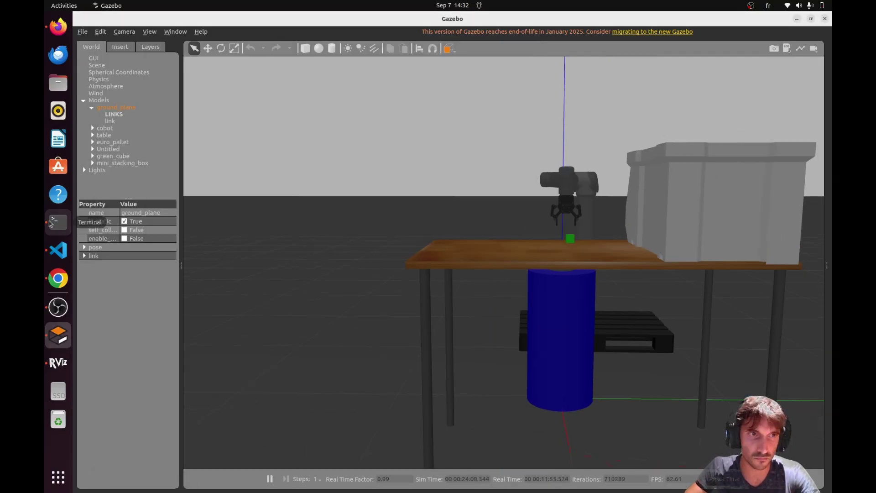
left_click(58, 363)
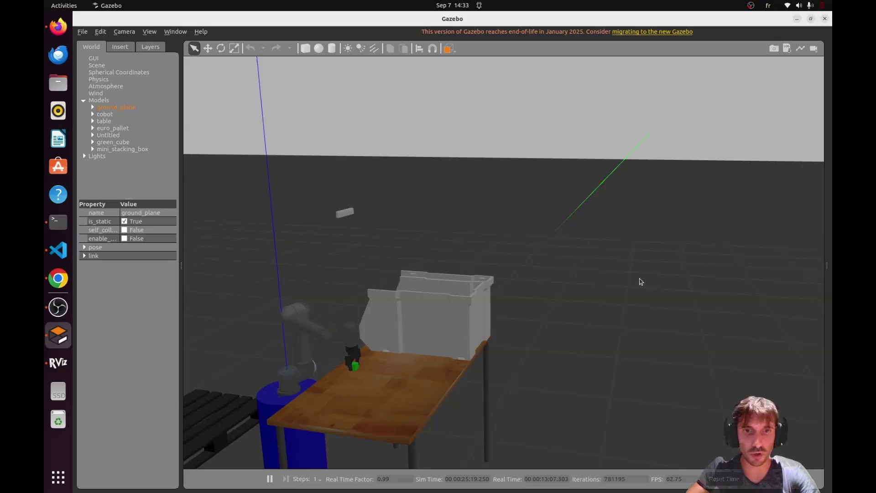
Examine in Gazebo how the open gripper is positioned around the green cube on the table.
scroll(639, 283, "down", 10)
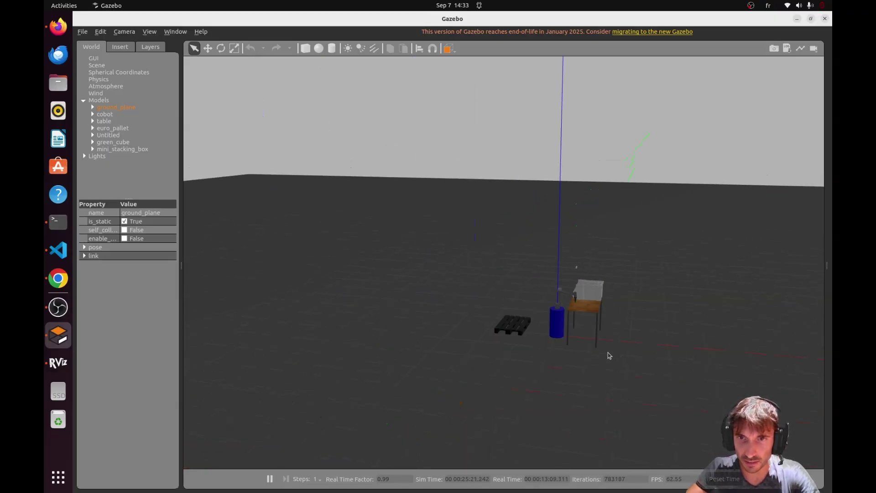
scroll(574, 332, "up", 3)
scroll(574, 332, "up", 4)
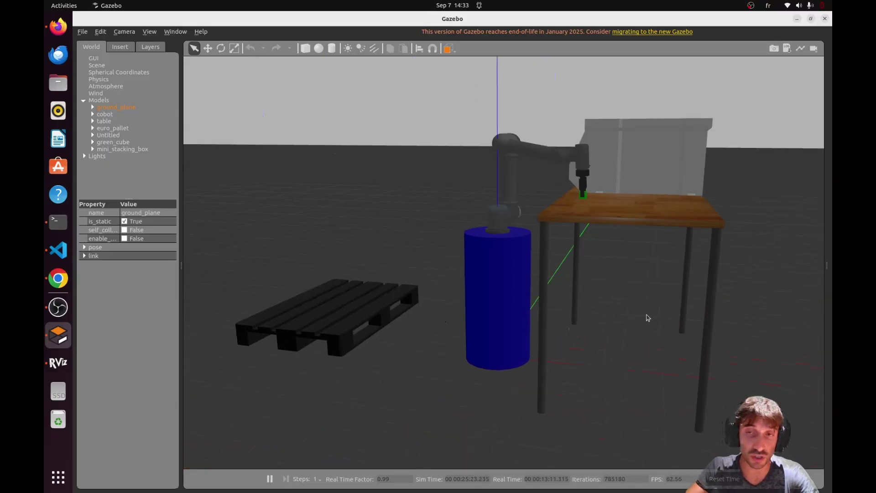
middle_click_drag(648, 318, 593, 340)
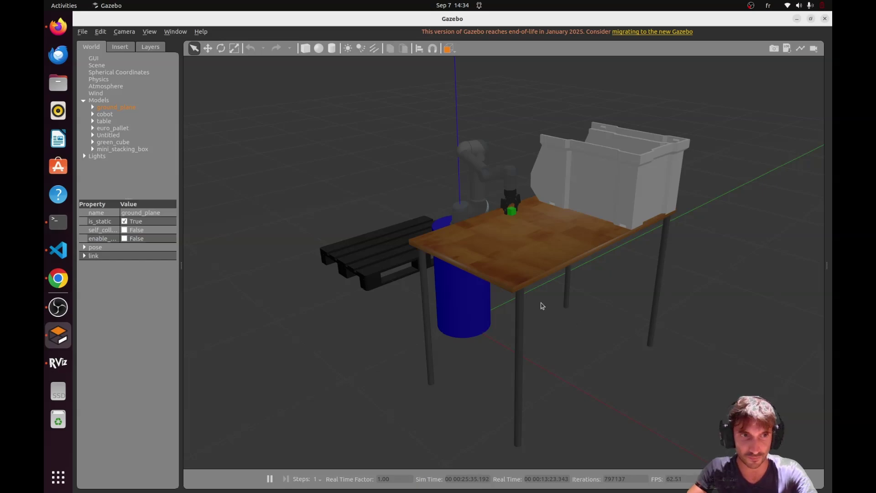
scroll(531, 221, "up", 5)
scroll(532, 220, "up", 2)
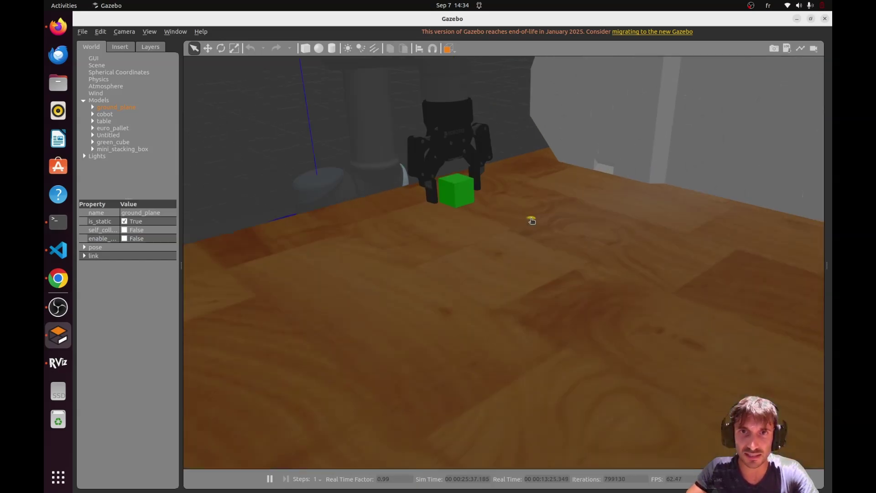
scroll(532, 219, "down", 3)
mouse_move(593, 261)
middle_mouse_down()
mouse_move(612, 262)
mouse_move(548, 260)
mouse_move(535, 247)
middle_mouse_up()
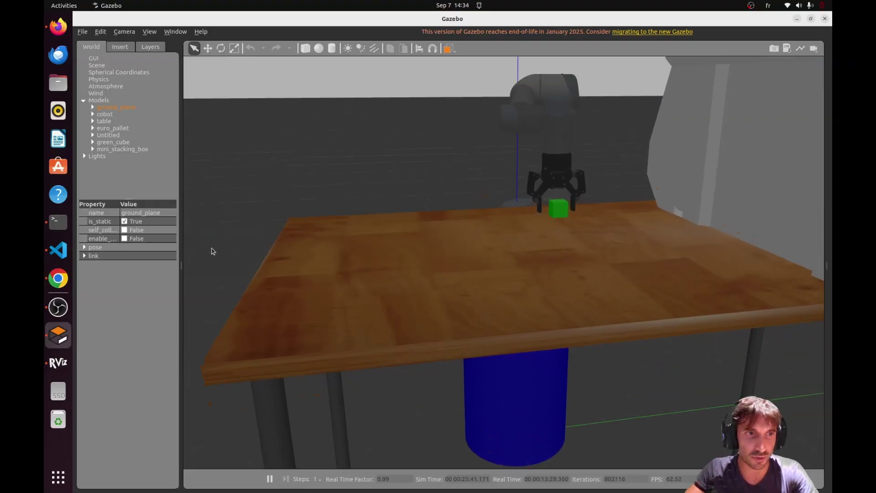
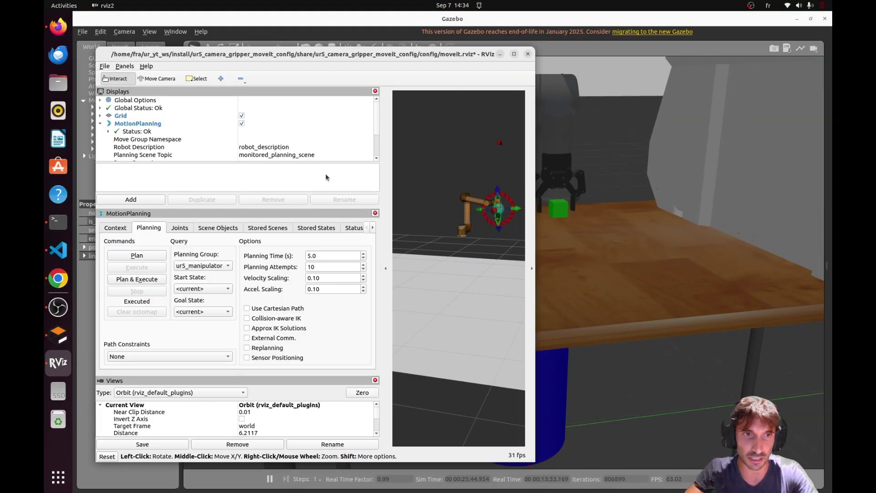
In RViz, select the robotiq_gripper planning group and plan and execute its close goal state to try gripping the cube.
left_click(201, 266)
left_click(198, 255)
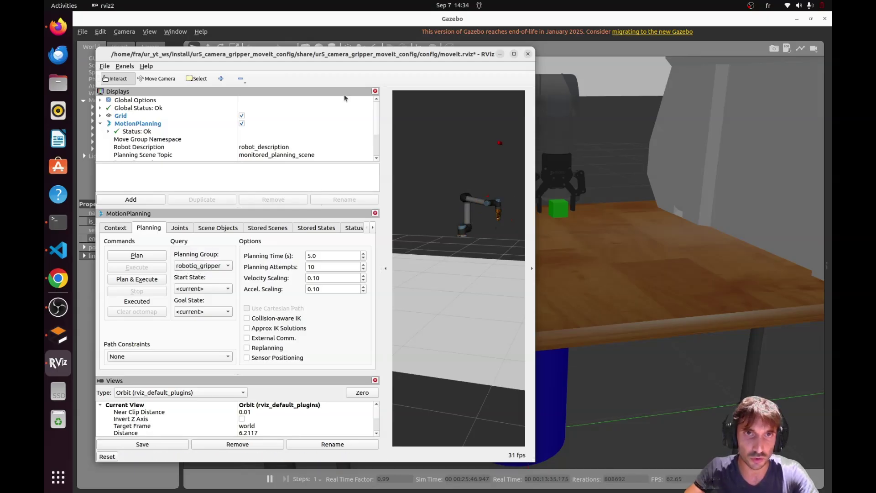
left_click_drag(344, 56, 290, 60)
left_click(155, 313)
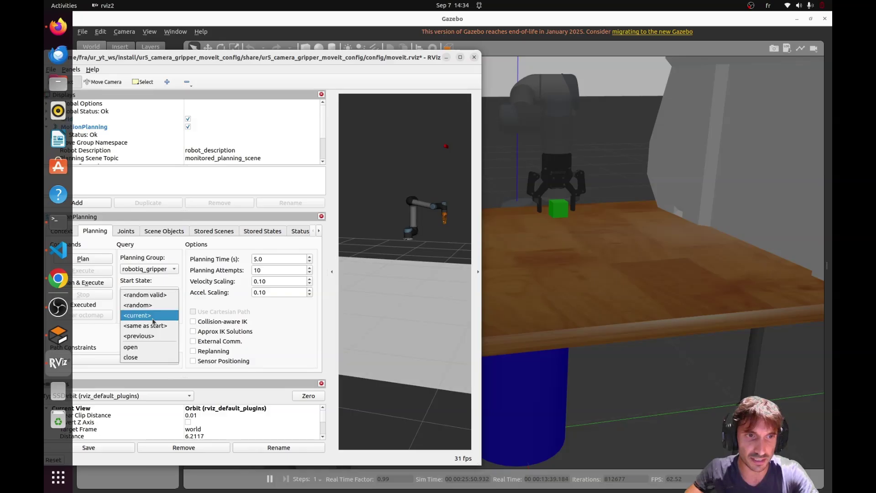
left_click(149, 356)
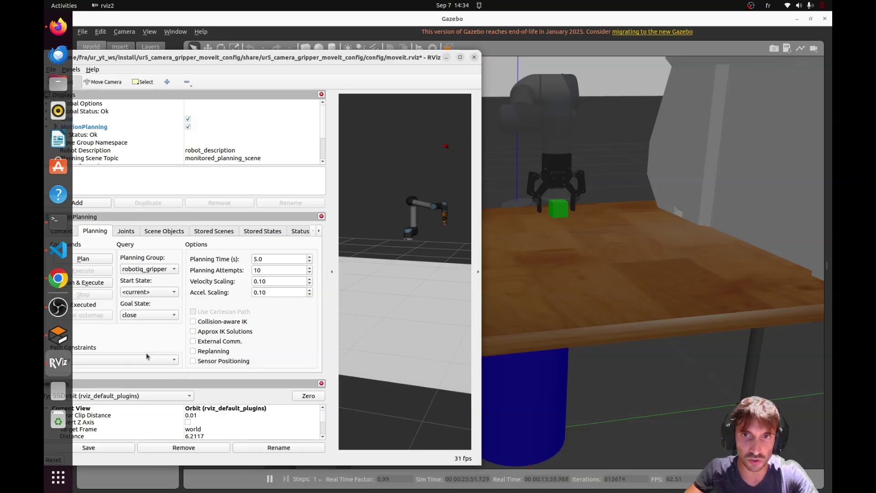
left_click(102, 283)
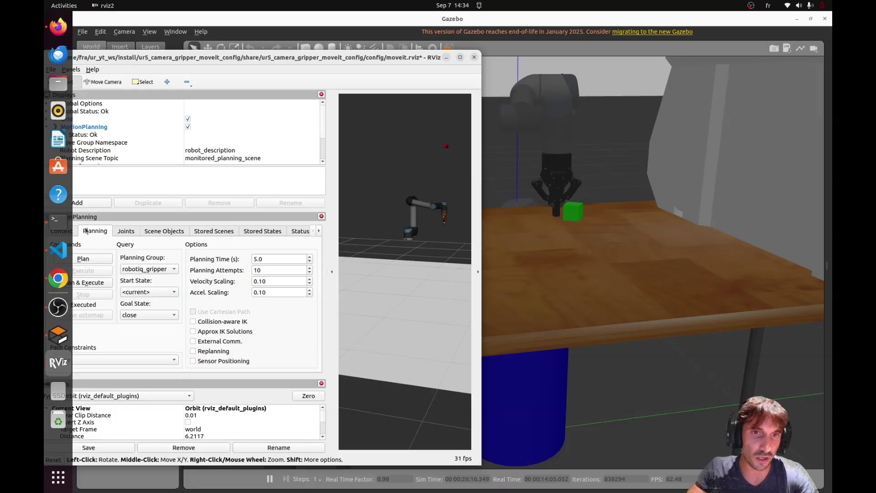
Switch to Visual Studio Code, open world1.world and read through its ground_plane, physics and cobot base_link definitions.
left_click(58, 249)
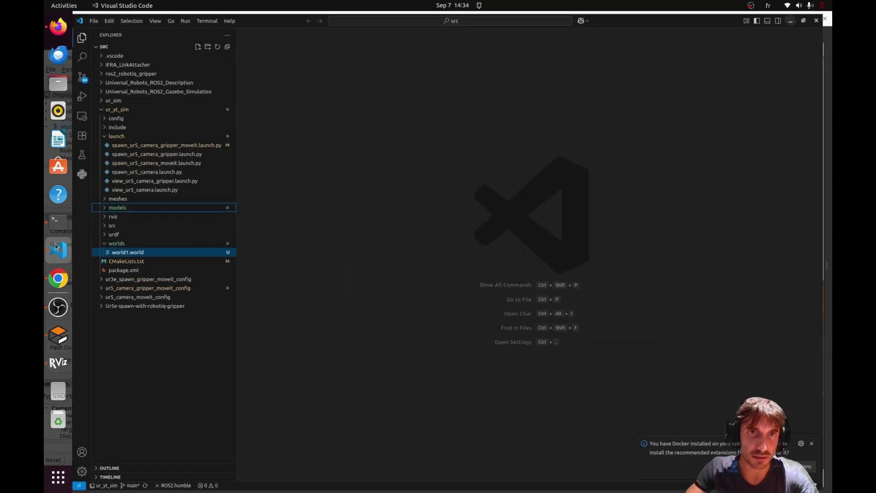
left_click(119, 252)
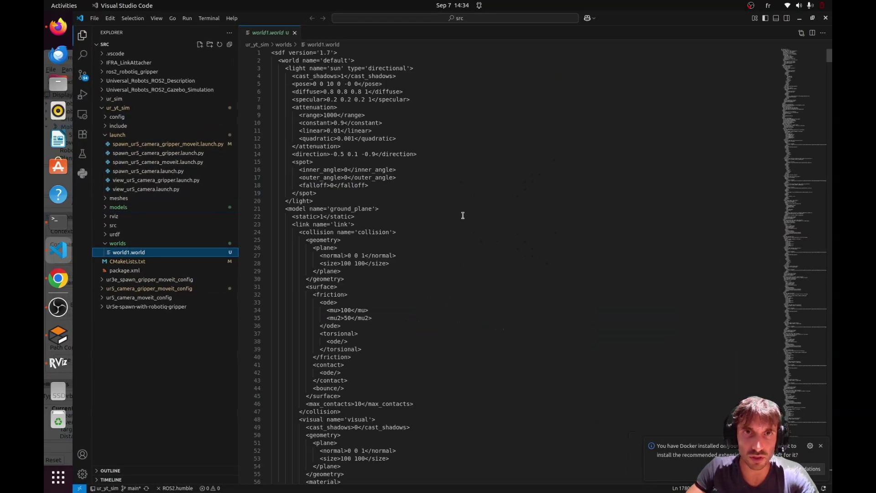
scroll(462, 215, "down", 10)
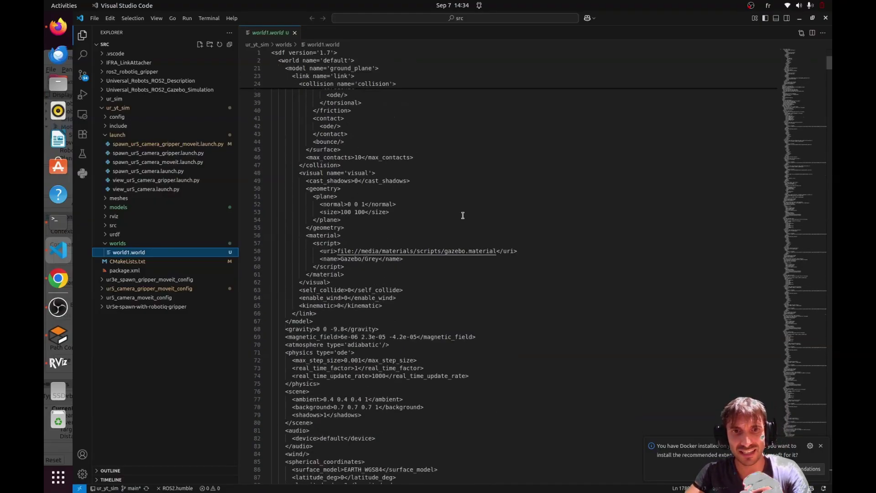
scroll(462, 216, "down", 1)
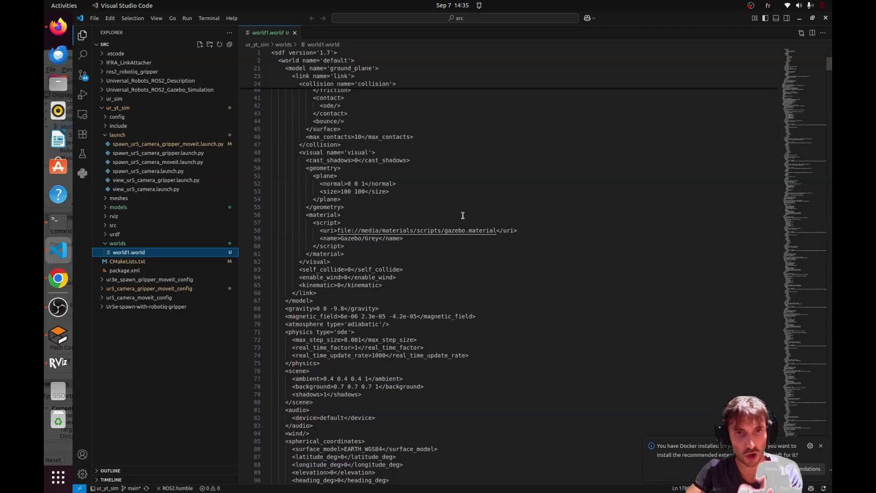
scroll(463, 216, "down", 20)
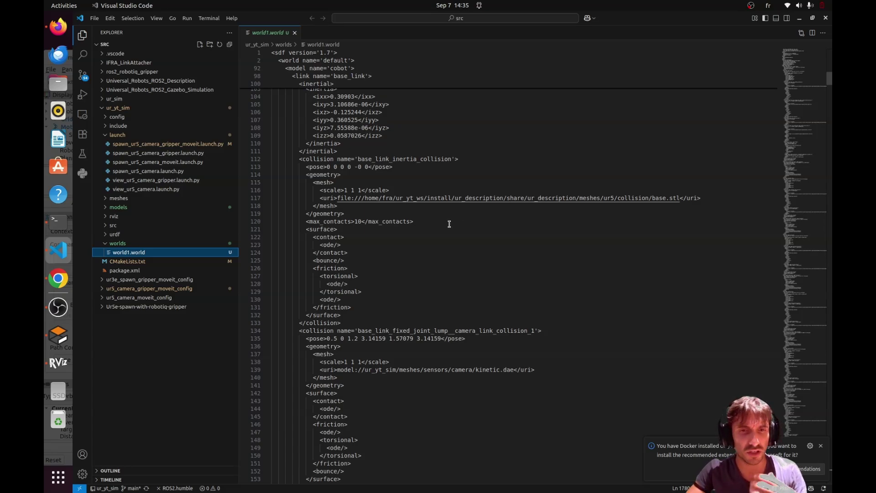
scroll(449, 224, "down", 5)
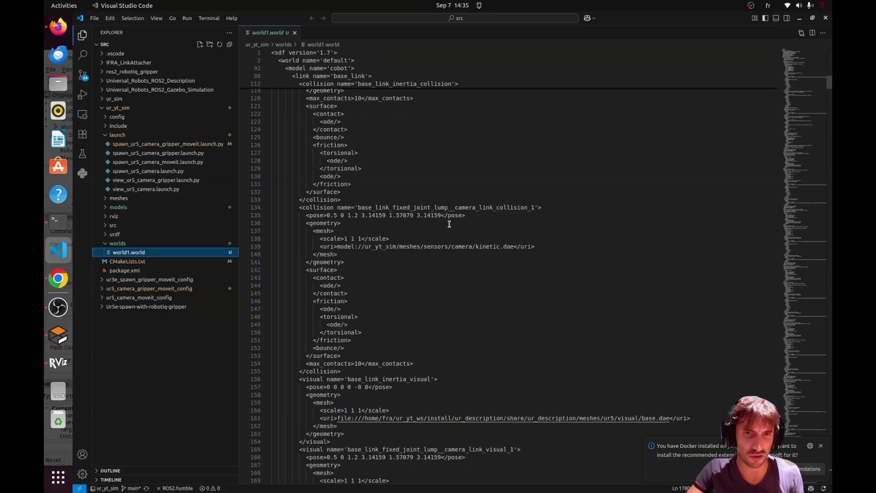
scroll(450, 223, "down", 1)
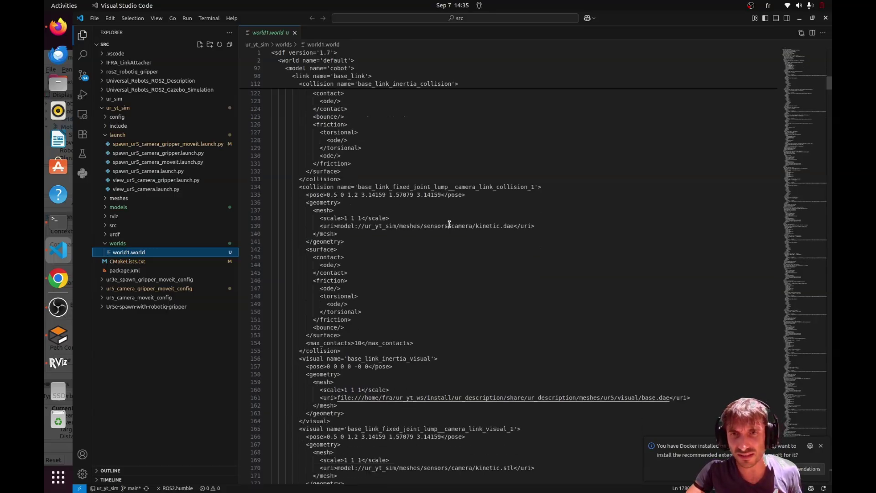
left_click(799, 19)
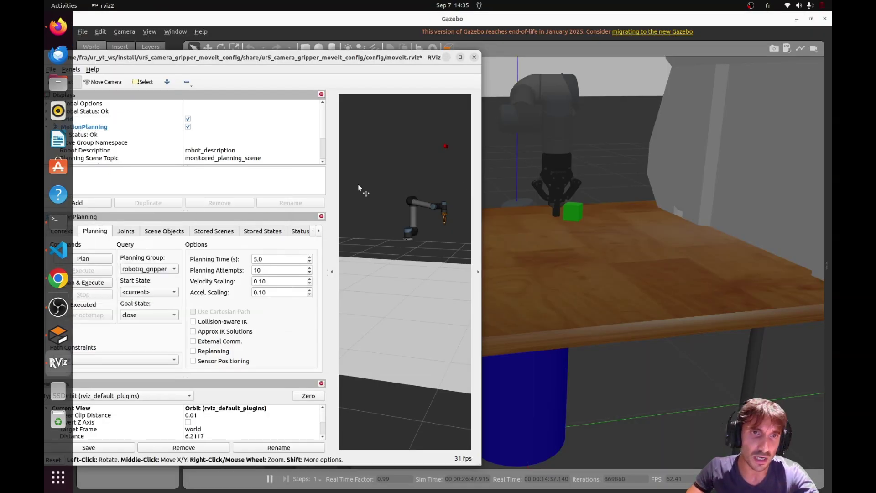
Stop the running Gazebo and RViz launch from the terminal and minimize the terminal window.
left_click(67, 223)
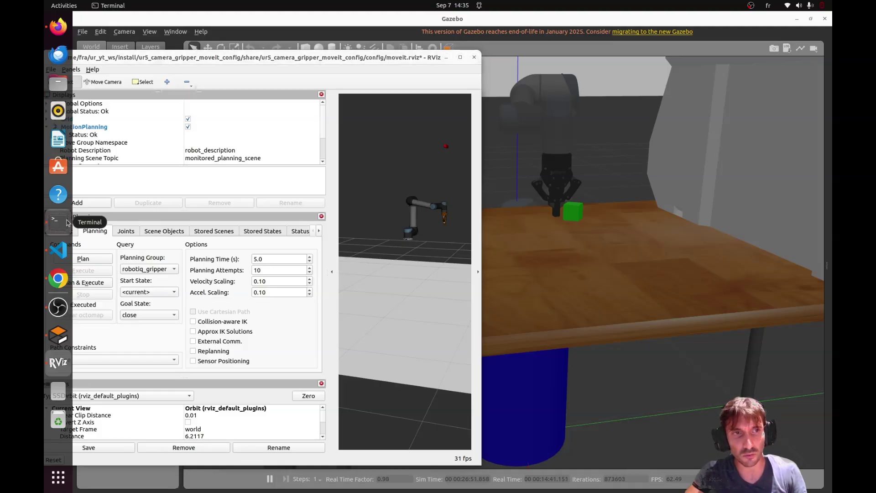
key("ctrl+c")
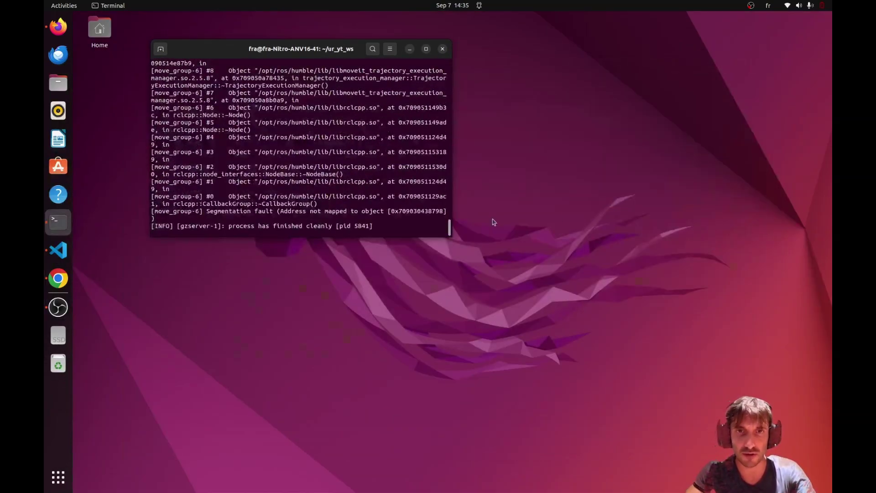
left_click(555, 218)
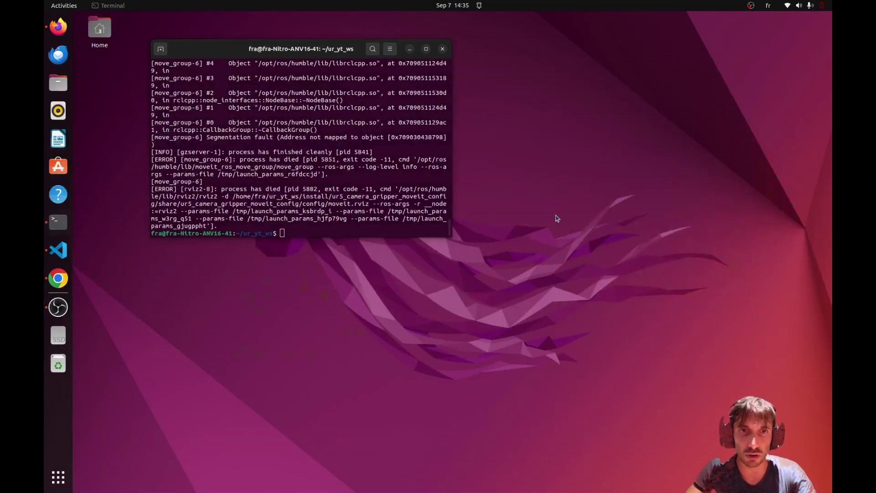
left_click(410, 48)
Switch to Firefox and read the IFRA_LinkAttacher README, covering its description, installation, ATTACHLINK/DETACHLINK usage and the plugin line required in the world file.
left_click(56, 26)
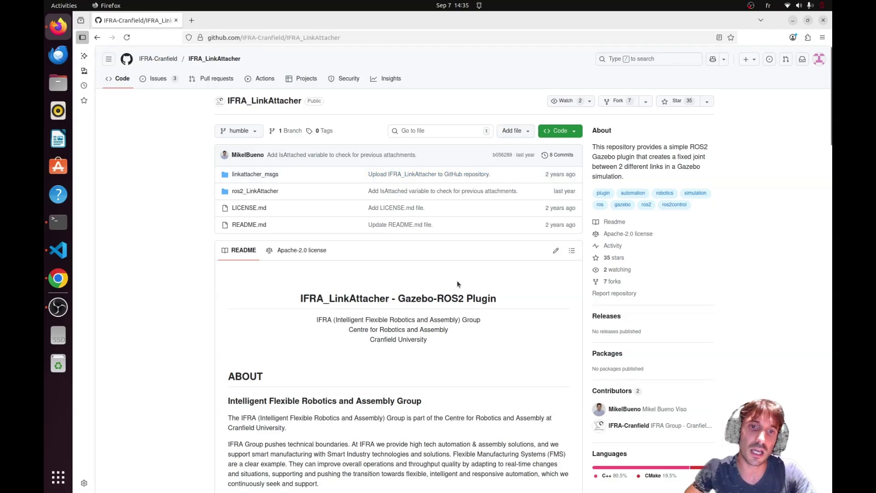
scroll(457, 282, "down", 3)
scroll(457, 282, "up", 3)
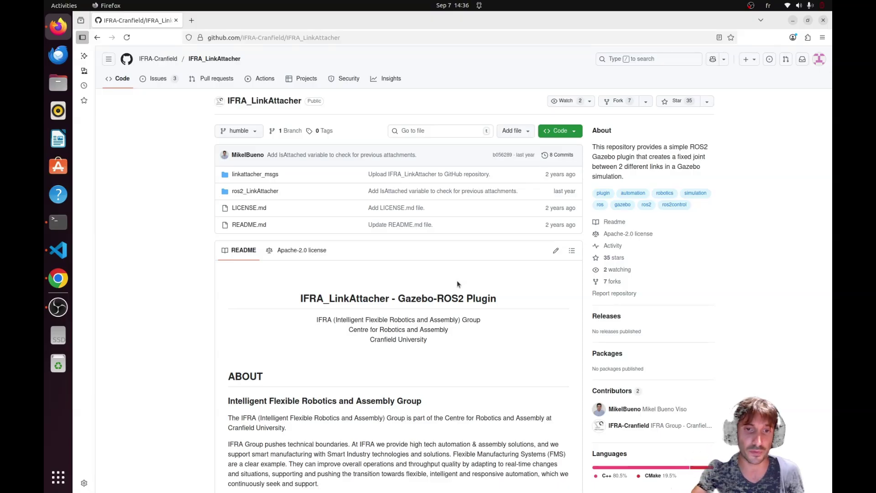
scroll(406, 279, "down", 12)
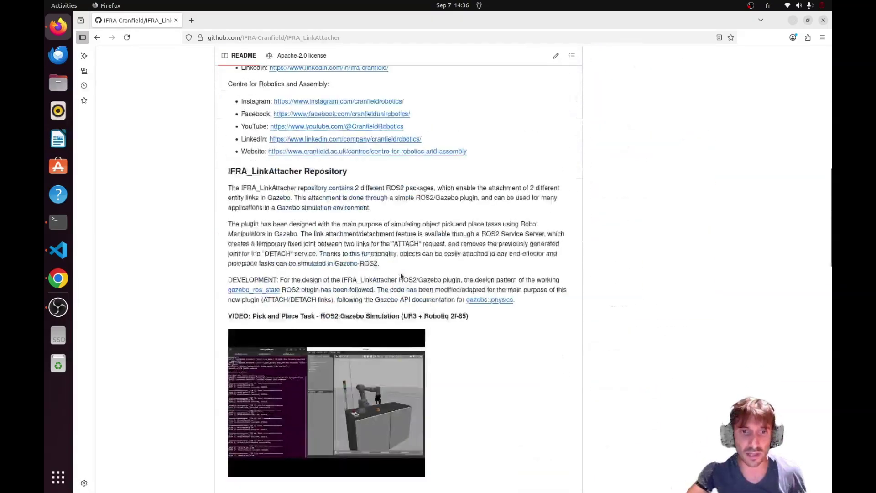
scroll(401, 276, "down", 6)
scroll(397, 273, "up", 1)
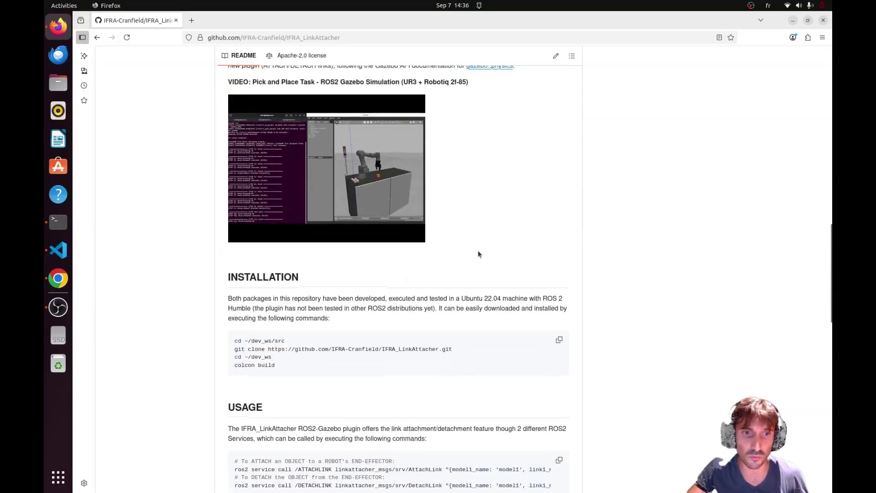
scroll(478, 254, "down", 3)
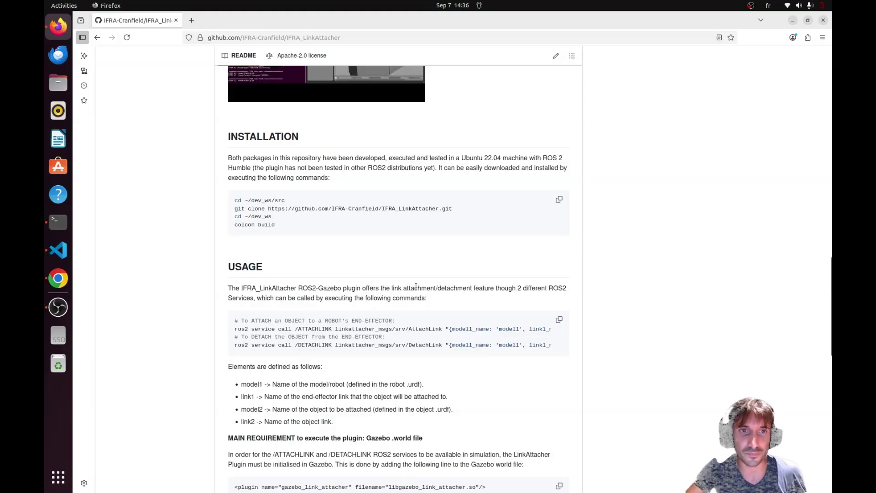
scroll(416, 287, "down", 3)
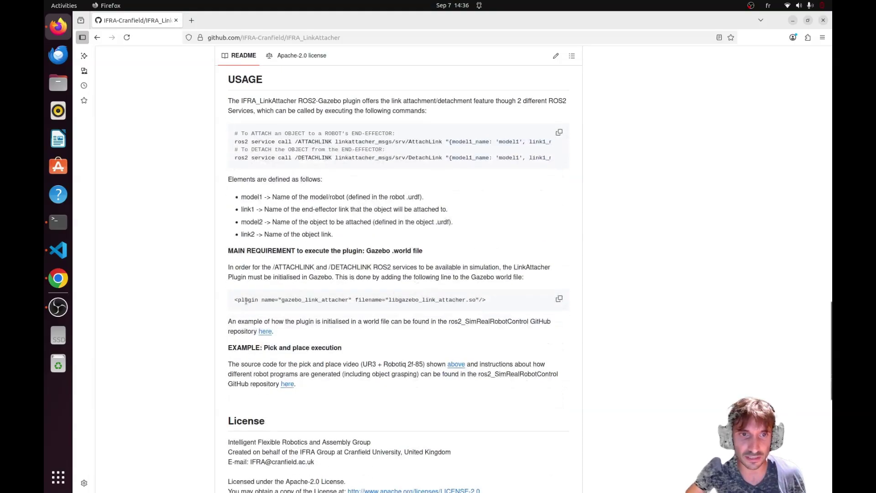
left_click_drag(234, 299, 482, 297)
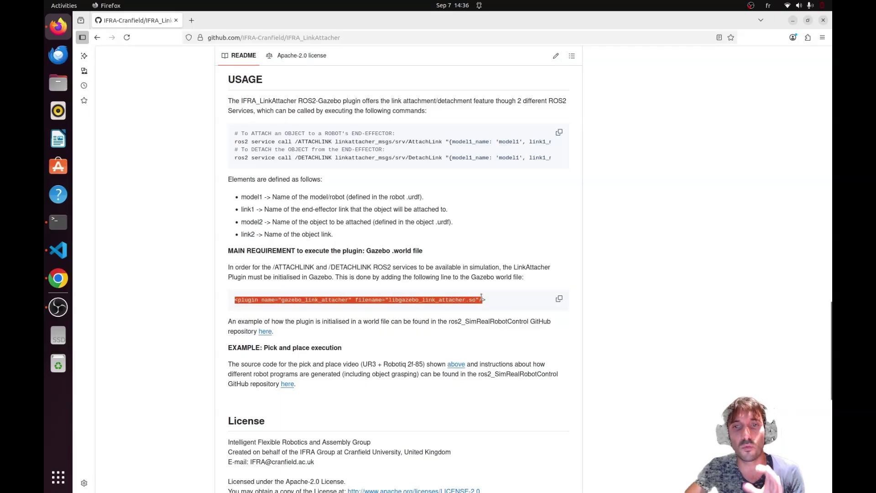
left_click(494, 297)
scroll(503, 294, "up", 3)
scroll(503, 297, "up", 3)
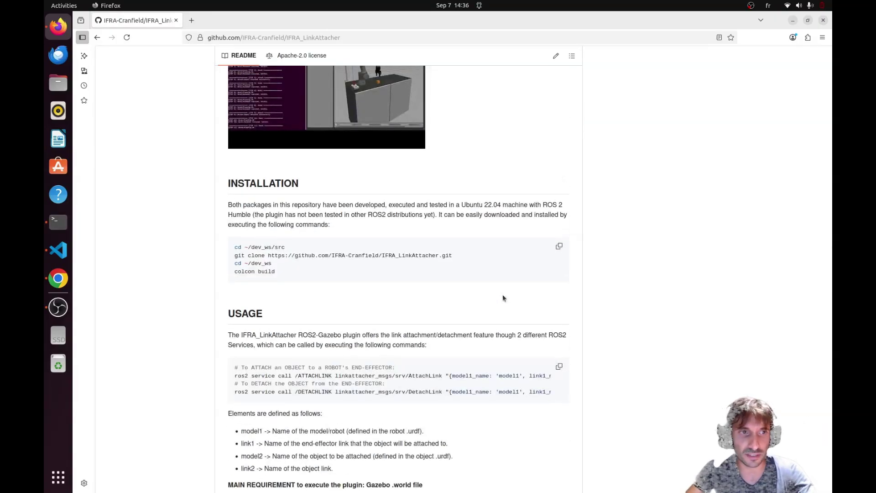
scroll(503, 298, "up", 1)
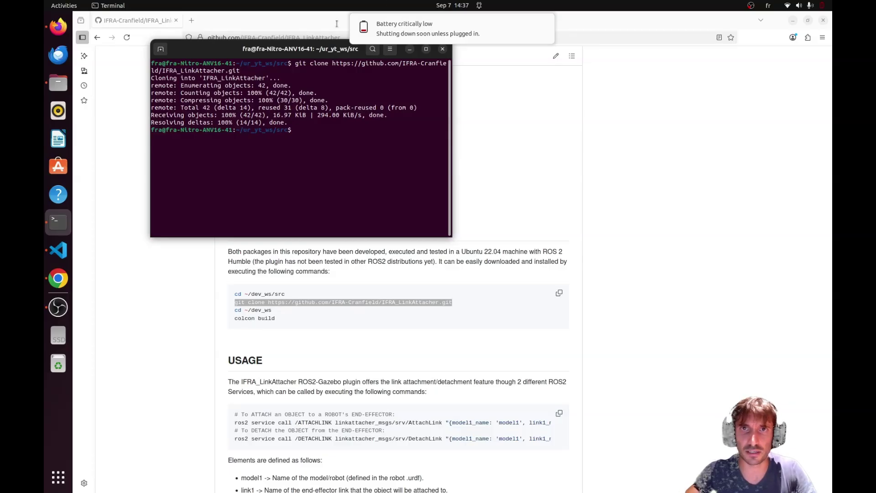
left_click(322, 96)
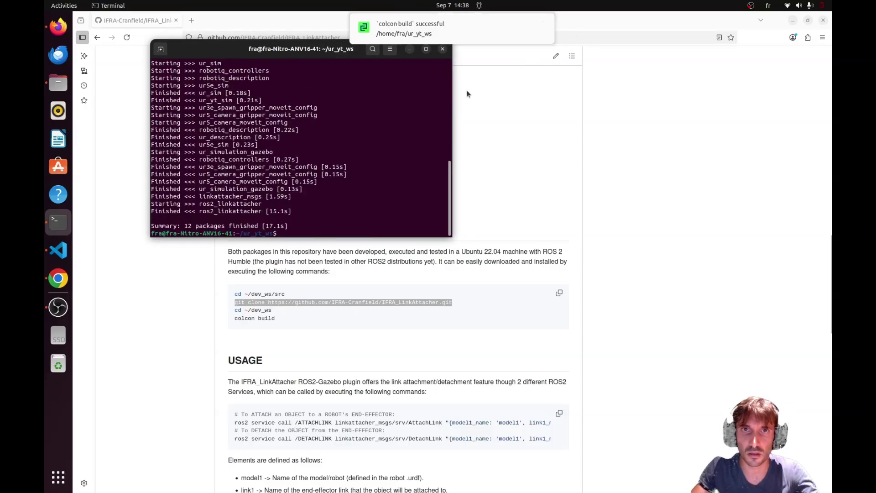
Return to the README in Firefox and copy the gazebo_link_attacher plugin line for the Gazebo world file.
left_click(688, 114)
scroll(461, 258, "down", 3)
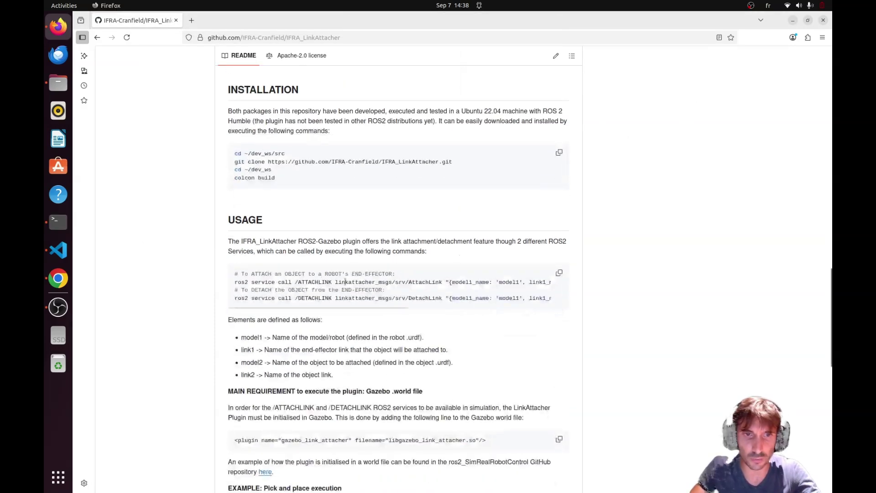
scroll(566, 296, "down", 5)
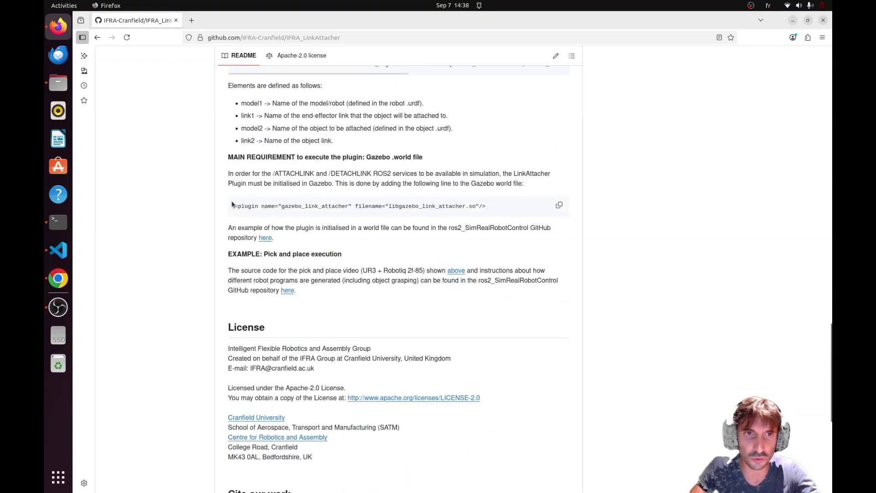
left_click(559, 205)
In Visual Studio Code, insert the copied gazebo_link_attacher plugin line in world1.world after the last model, before the closing world tag, and save.
left_click(58, 250)
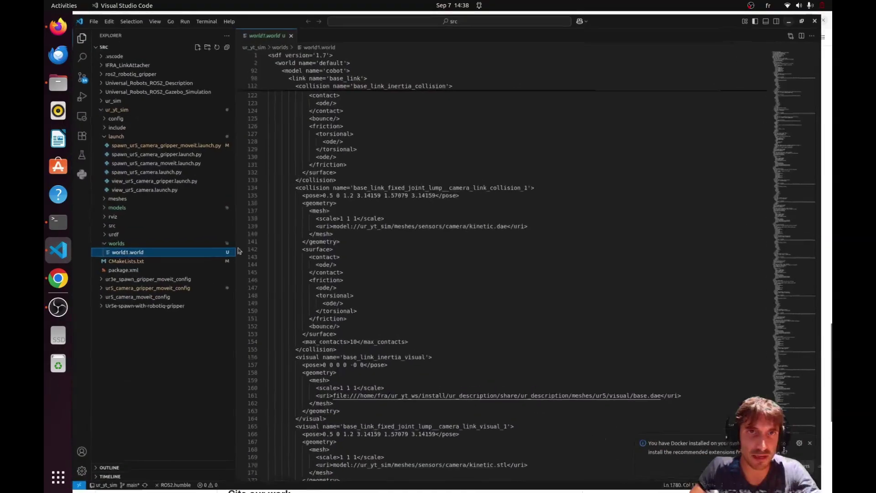
scroll(425, 157, "down", 5)
left_click_drag(829, 89, 830, 477)
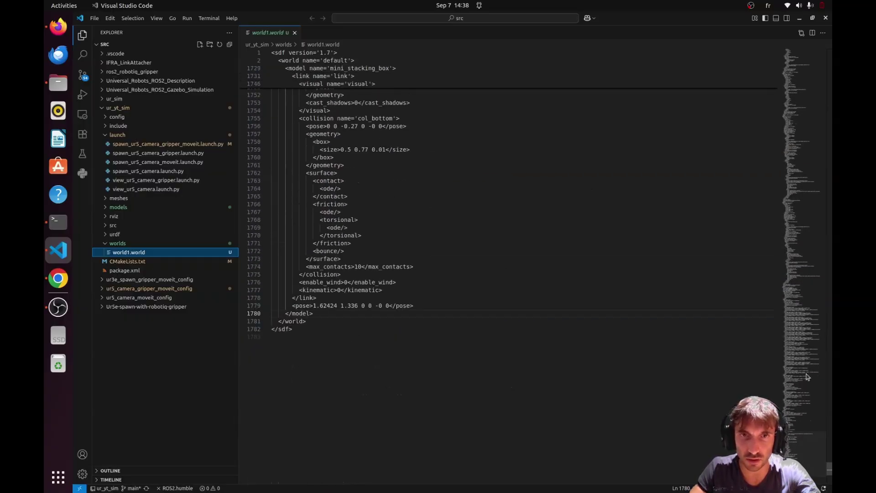
left_click(334, 313)
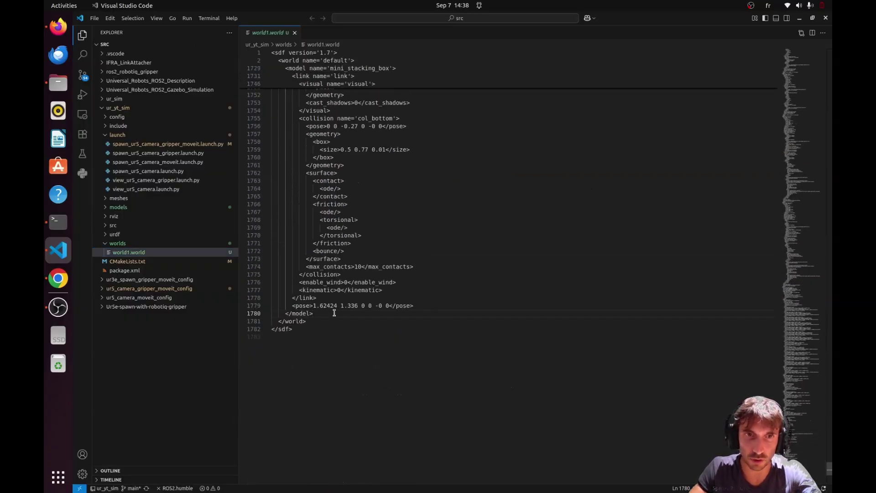
key("Return")
key("ctrl+v")
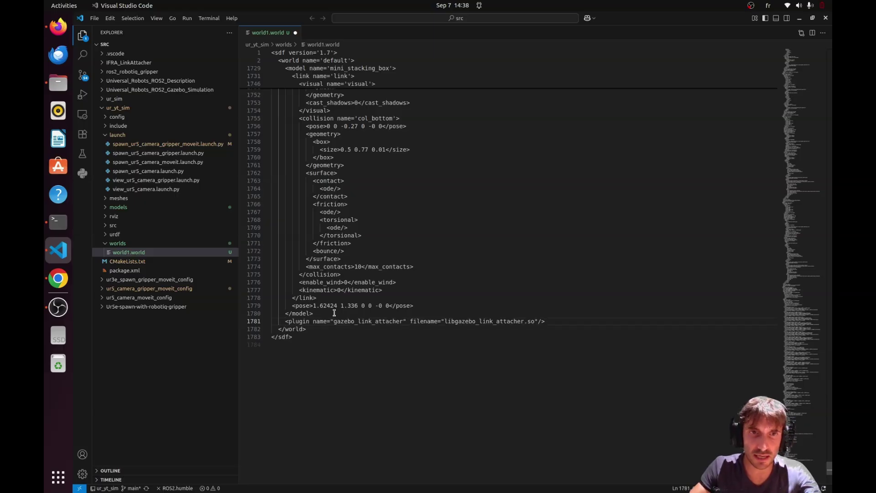
key("ctrl+s")
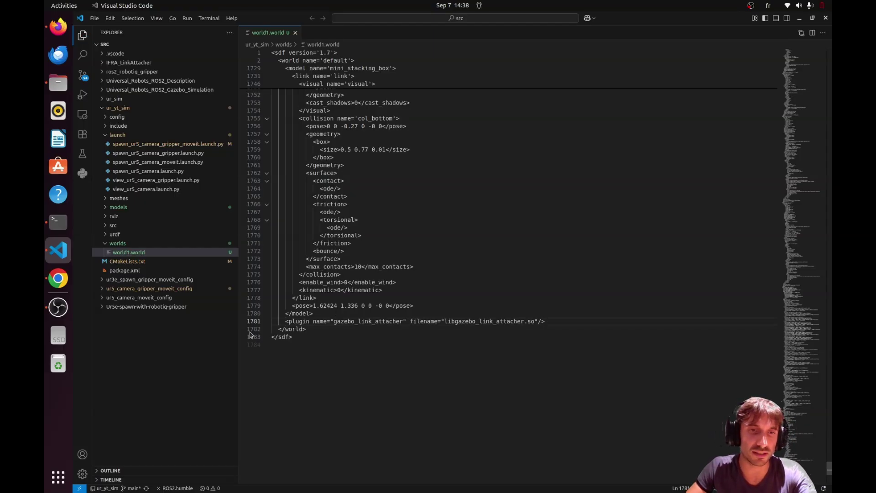
In the terminal, rebuild the workspace with colcon build and source install/setup.bash.
left_click(55, 232)
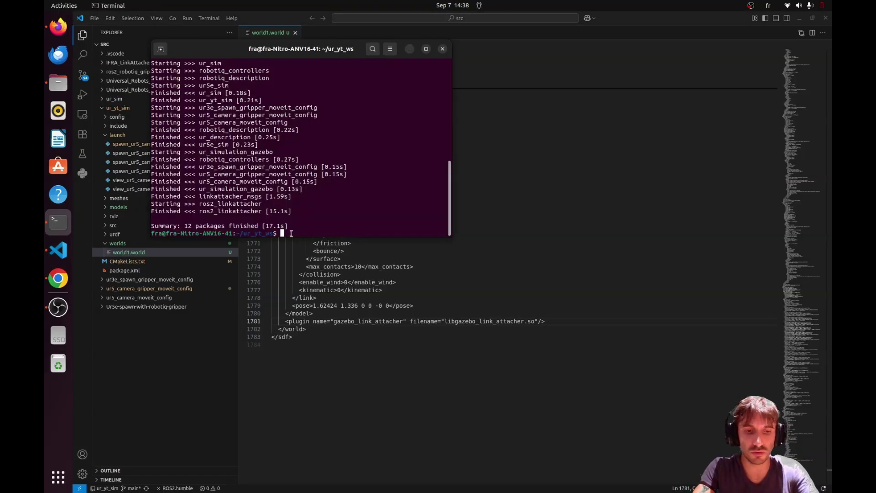
type("colcon build")
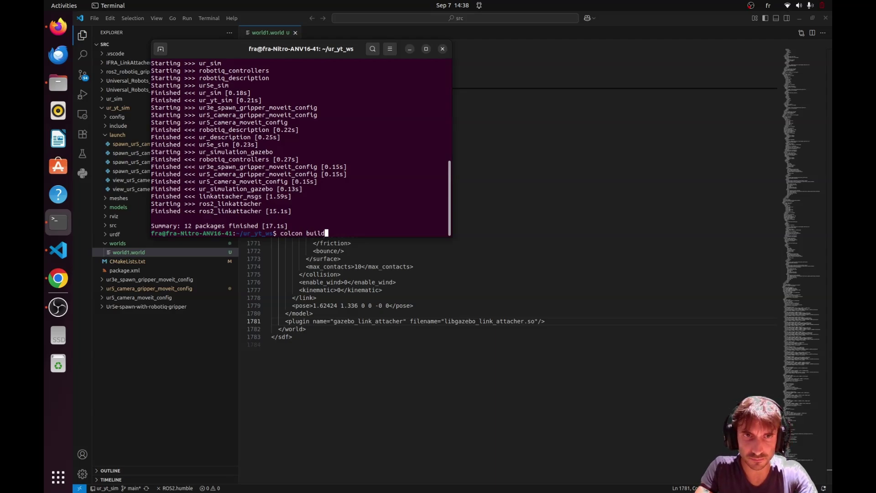
key("Return")
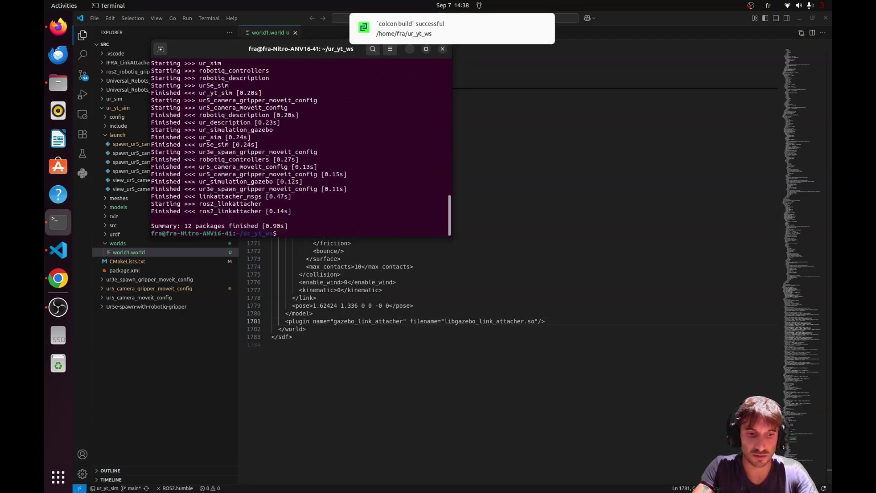
type("source install/setup.")
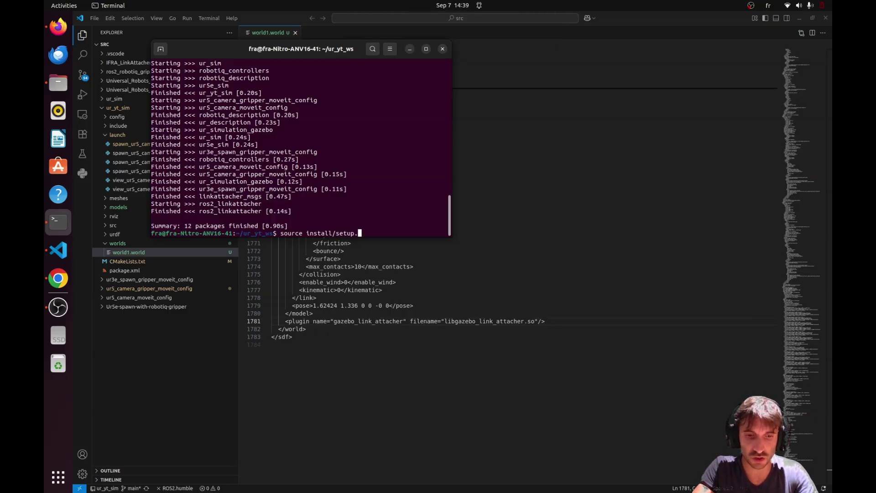
type("bash")
key("Return")
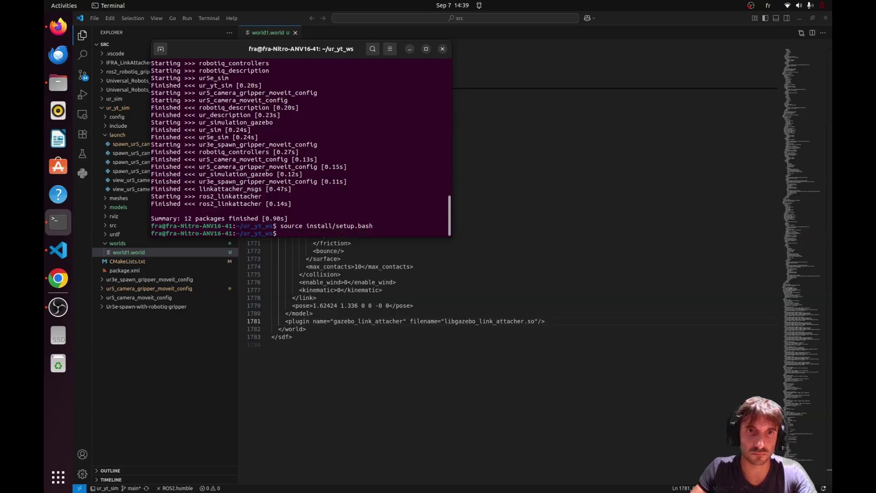
Clear the terminal and relaunch the UR5 gripper simulation in Gazebo and RViz from the command history.
key("ctrl+l")
key("Up")
key("Up")
key("Return")
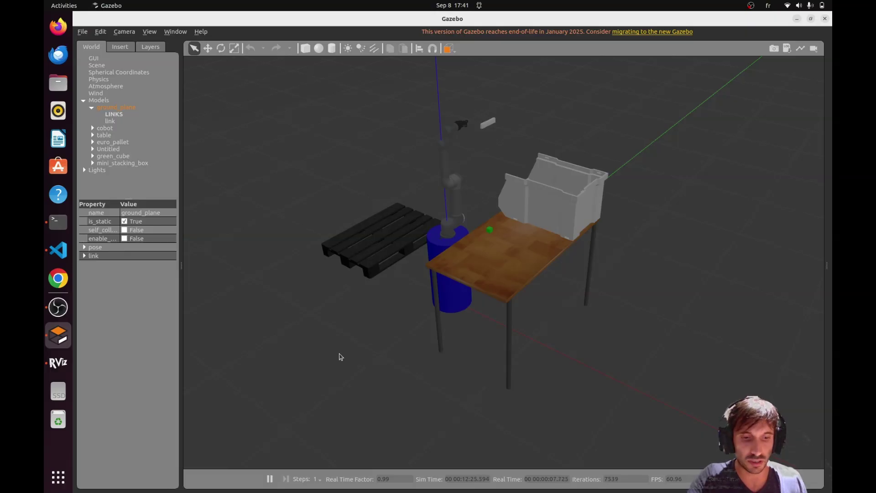
Open a new terminal and list the available services with ros2 service list.
key("ctrl+alt+t")
type("ro")
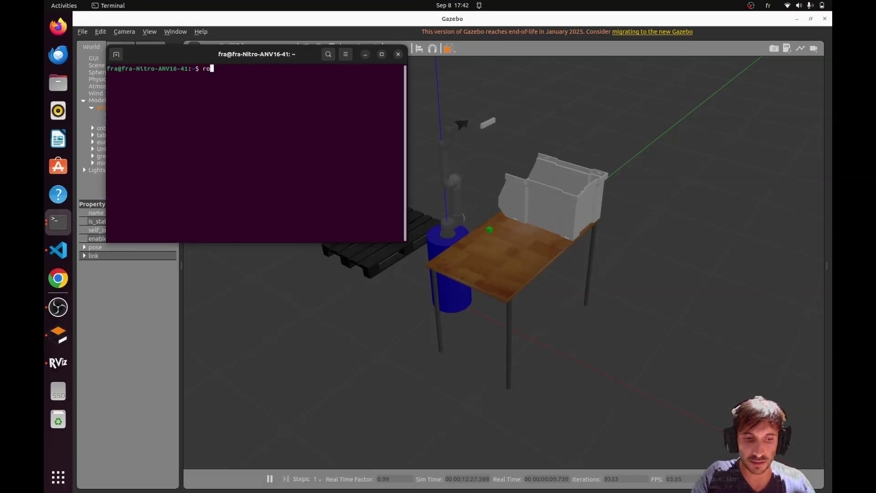
type("s2")
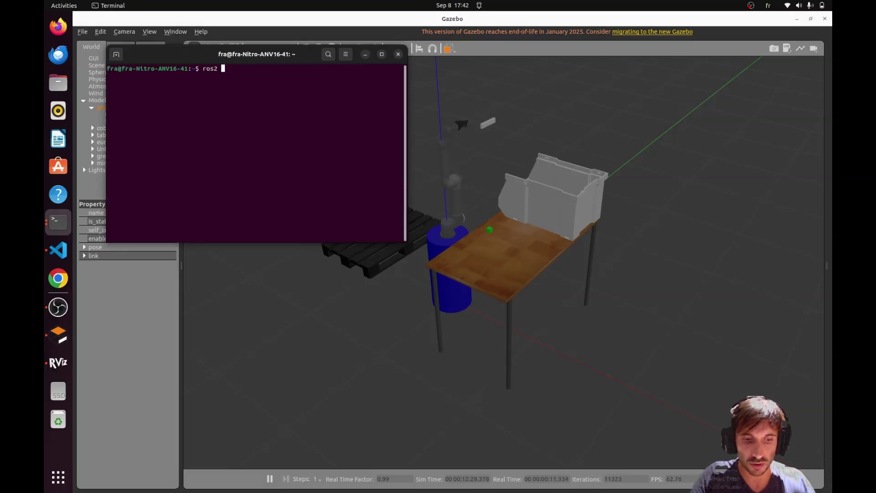
type(" service list")
key("Return")
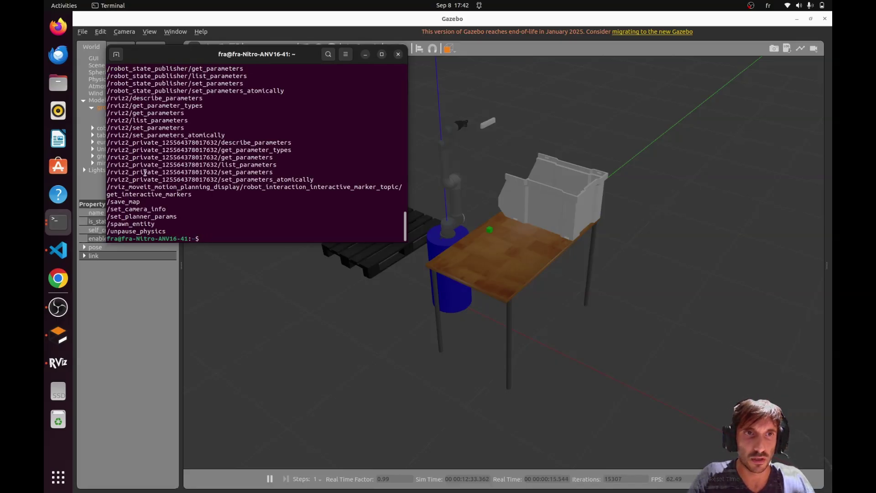
Look through the service list output for the link attacher's /ATTACHLINK and /DETACHLINK services.
scroll(218, 186, "up", 20)
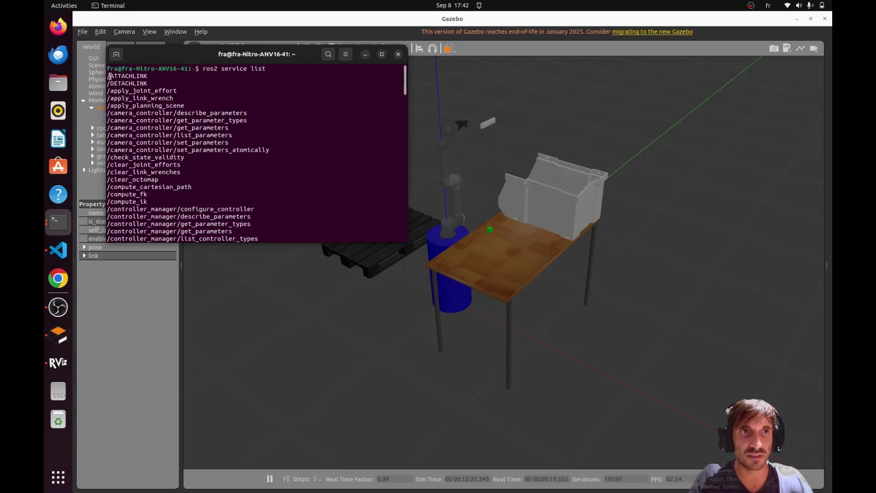
left_click_drag(109, 76, 147, 83)
left_click(191, 97)
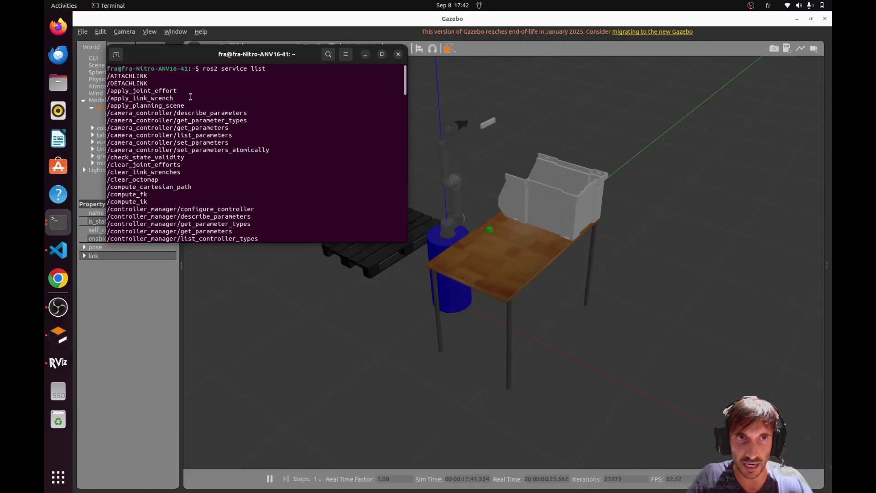
scroll(270, 138, "down", 5)
scroll(270, 138, "up", 5)
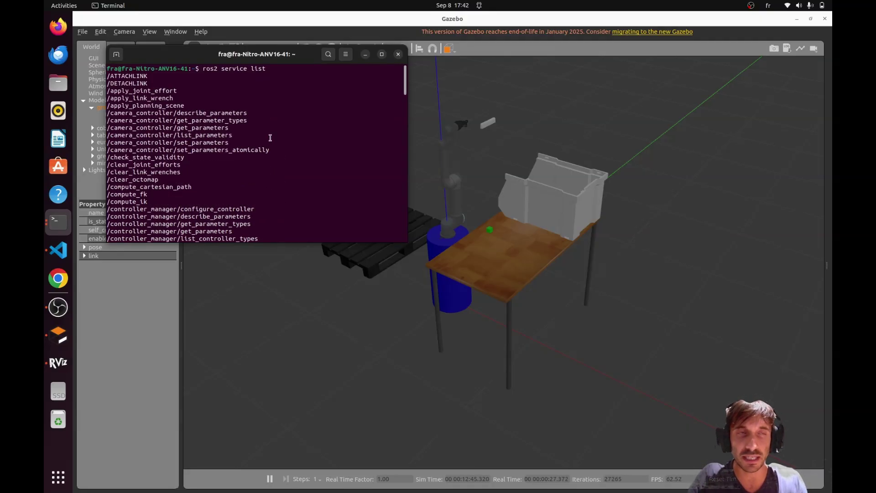
scroll(342, 169, "down", 10)
scroll(343, 169, "up", 10)
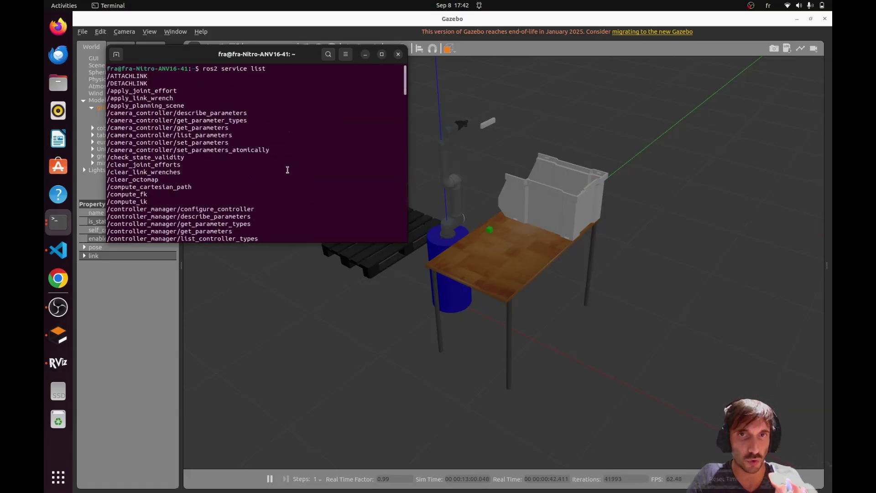
scroll(296, 181, "down", 20)
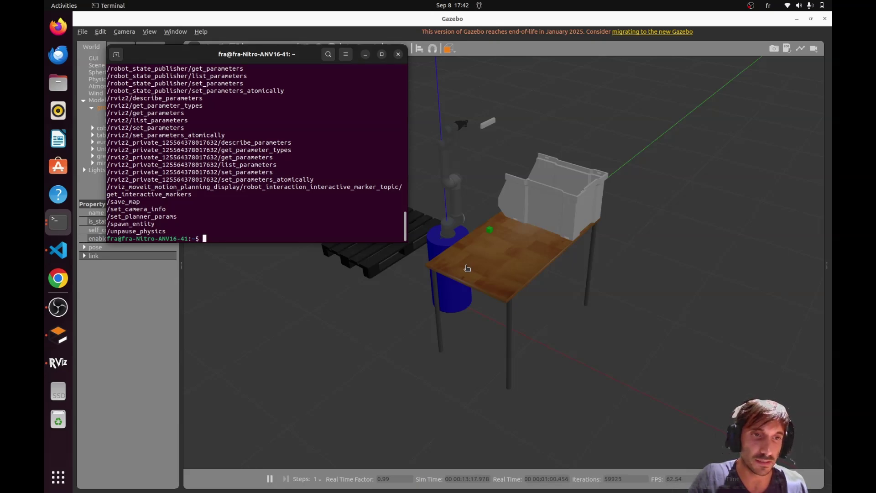
In RViz, set the arm's goal joints to about -13° shoulder pan, 88° elbow, -88° wrist 1, -86° wrist 2 and -185° wrist 3.
left_click(58, 362)
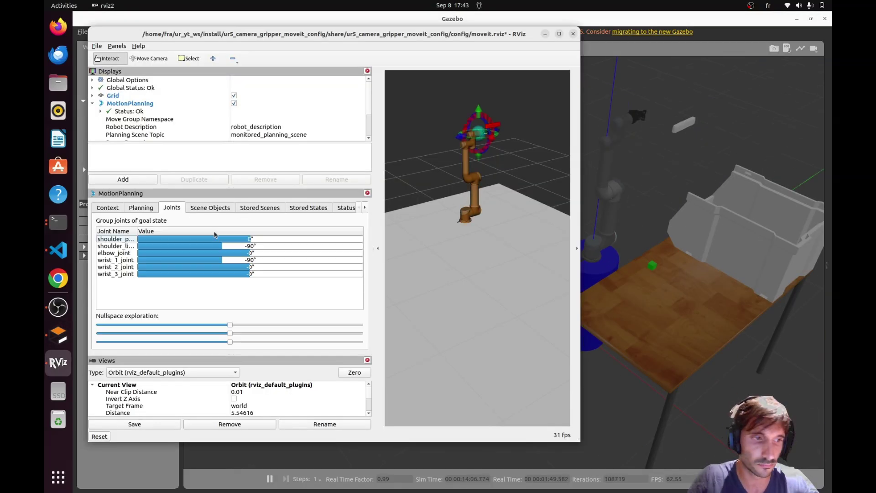
left_click_drag(250, 253, 226, 262)
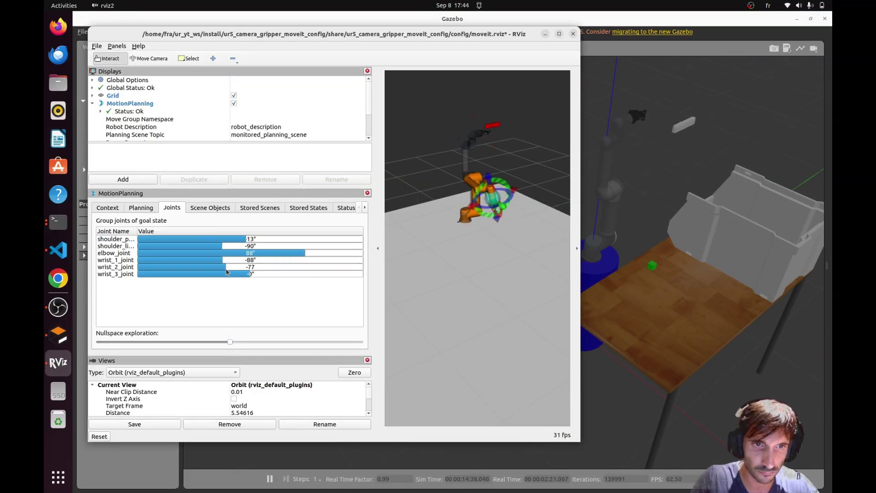
left_click_drag(227, 274, 192, 274)
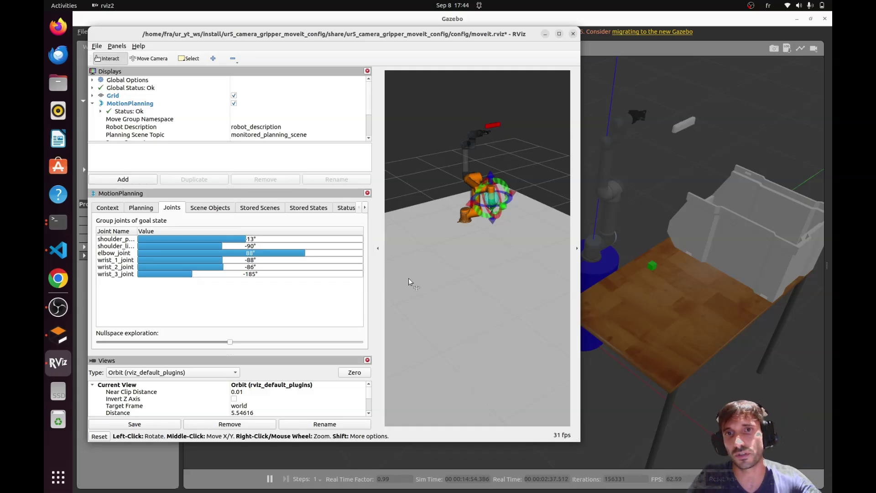
mouse_move(440, 242)
left_mouse_down()
mouse_move(496, 236)
mouse_move(533, 215)
mouse_move(513, 234)
left_mouse_up()
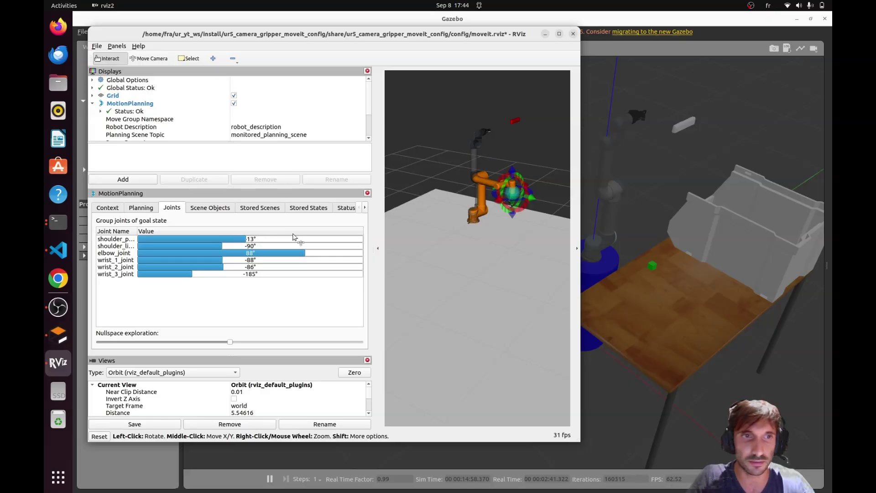
Plan and execute the ur5_manipulator motion to the new goal state, then check the gripper above the green cube in Gazebo.
left_click(137, 210)
left_click_drag(299, 269, 273, 259)
type("11")
left_click(147, 260)
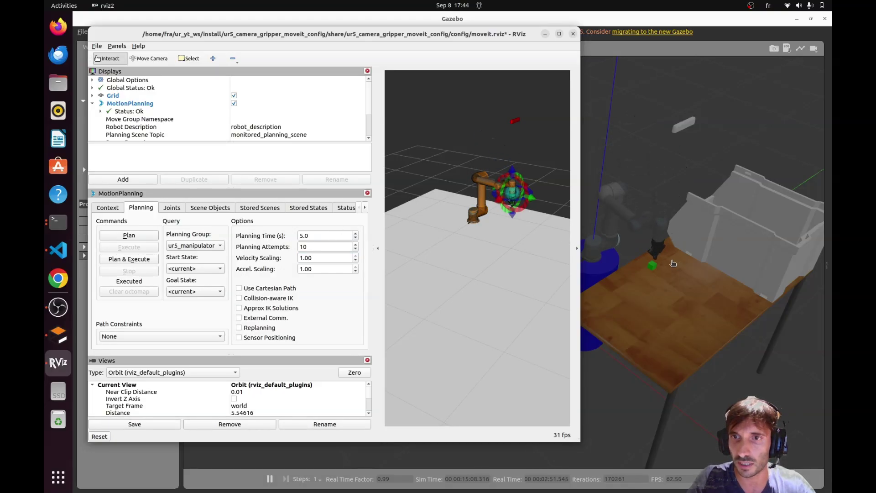
scroll(649, 280, "up", 5)
left_click(648, 280)
scroll(649, 280, "down", 5)
middle_click_drag(649, 280, 662, 261)
scroll(669, 251, "up", 4)
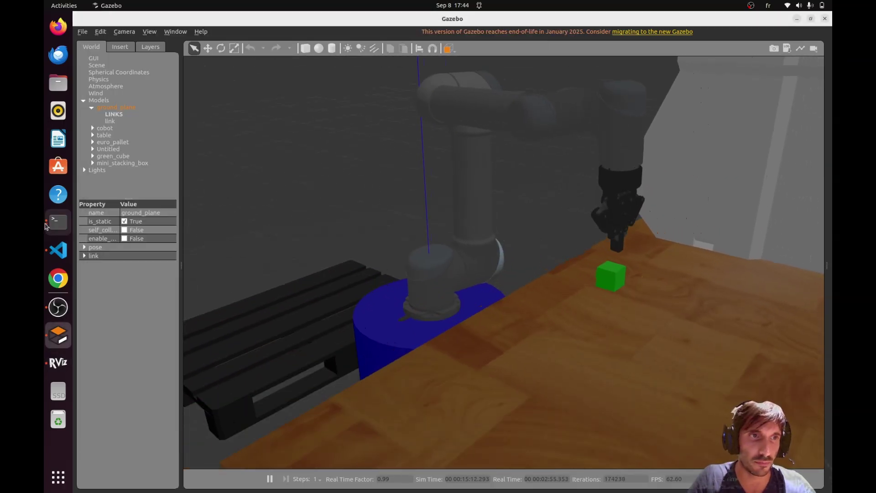
In RViz, select the robotiq_gripper planning group with the open goal state, then plan and execute it.
left_click(58, 362)
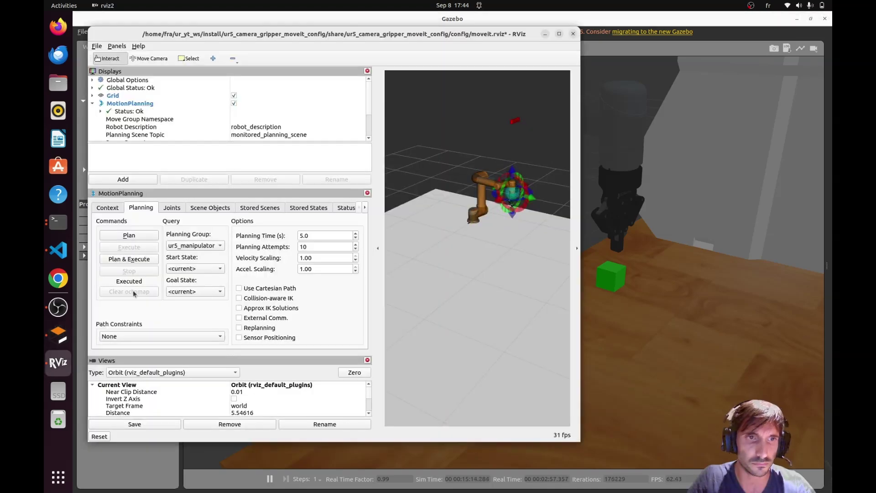
left_click(191, 235)
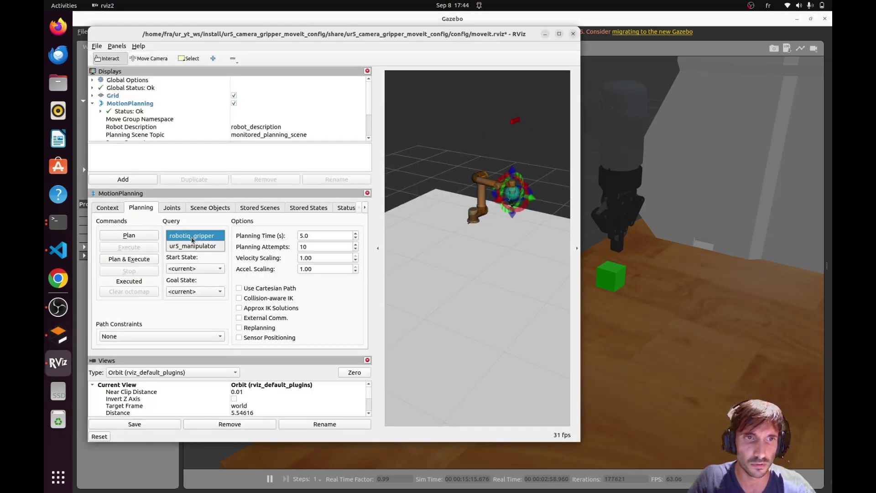
left_click(194, 291)
left_click(183, 323)
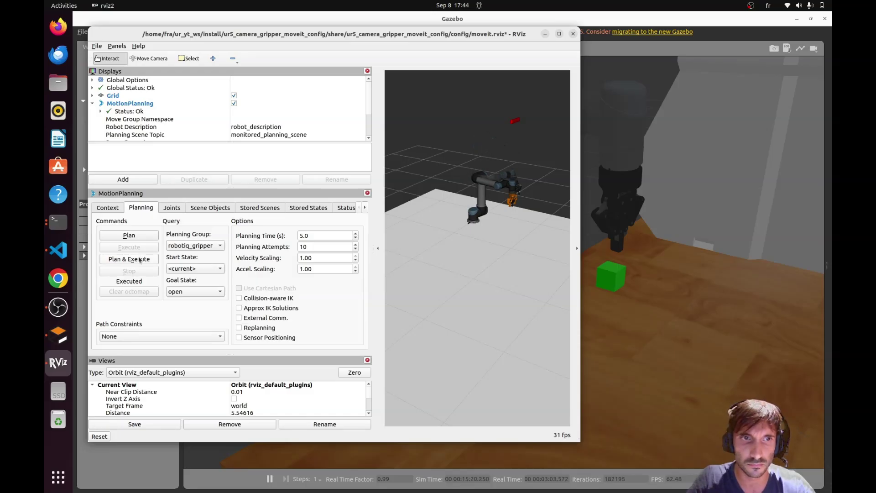
left_click(140, 260)
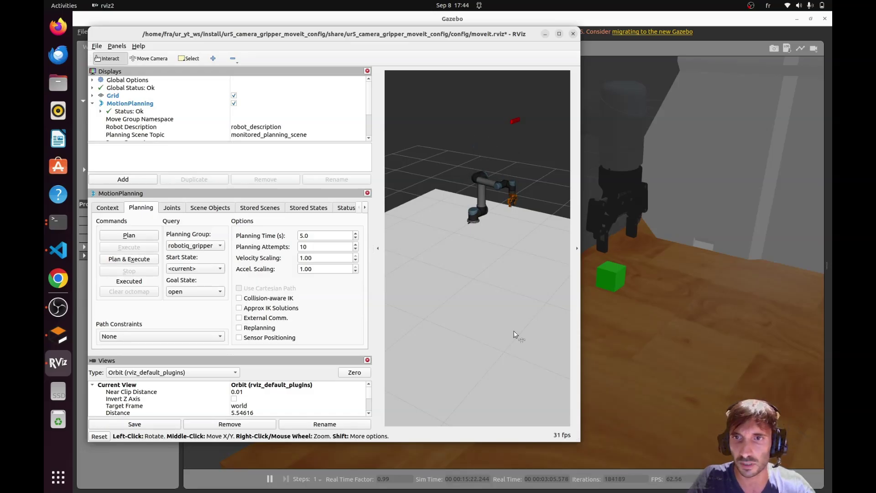
key("alt+Tab")
middle_click_drag(551, 313, 499, 303)
middle_click_drag(571, 302, 639, 301)
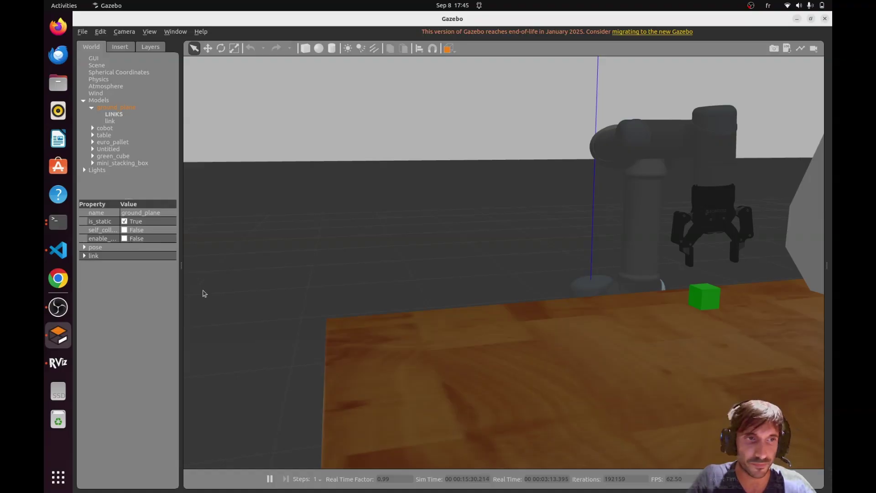
Return to RViz, select the ur5_manipulator planning group and lower the open gripper over the green cube.
left_click(58, 362)
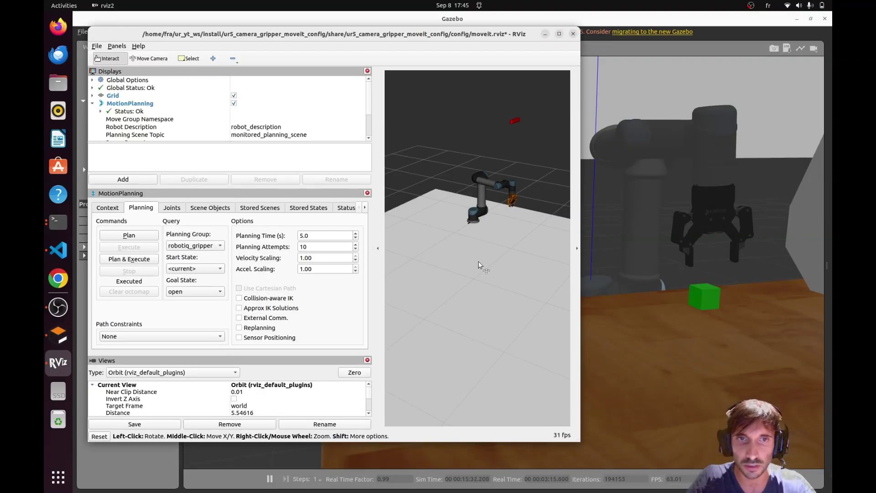
left_click(194, 247)
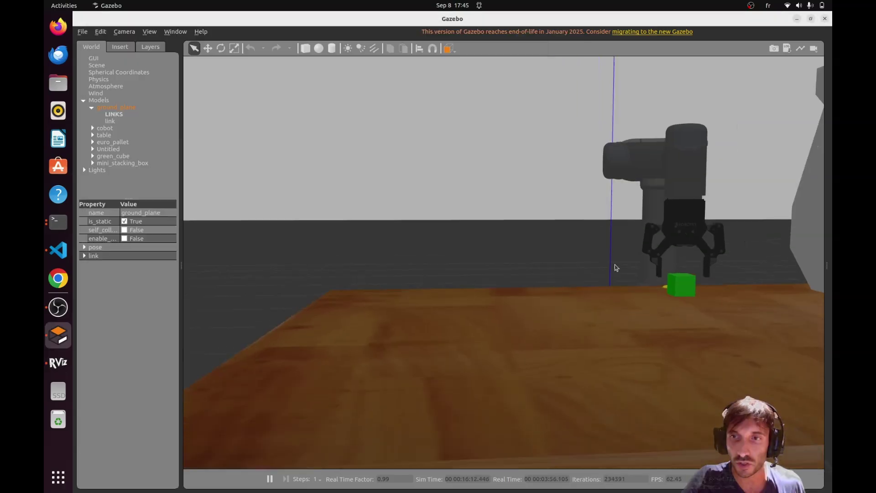
middle_click_drag(601, 260, 639, 290)
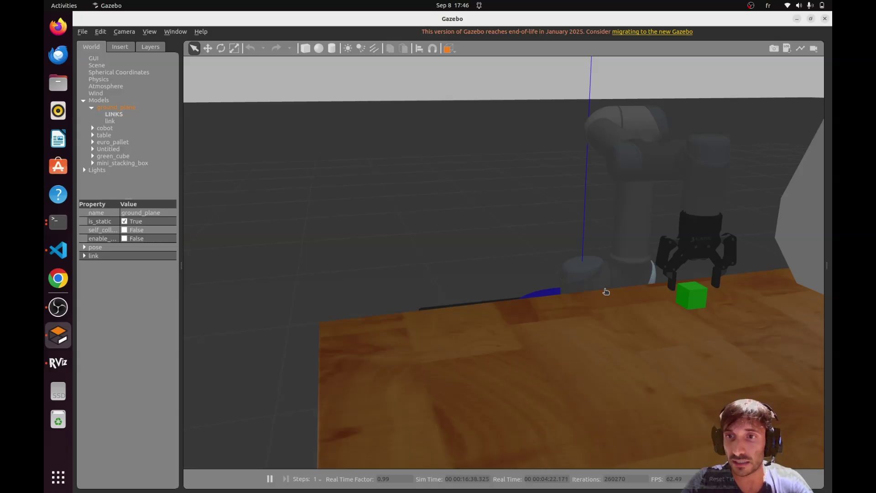
Switch to the IFRA_LinkAttacher README in Firefox and copy the example /ATTACHLINK service call command.
key("alt+Tab")
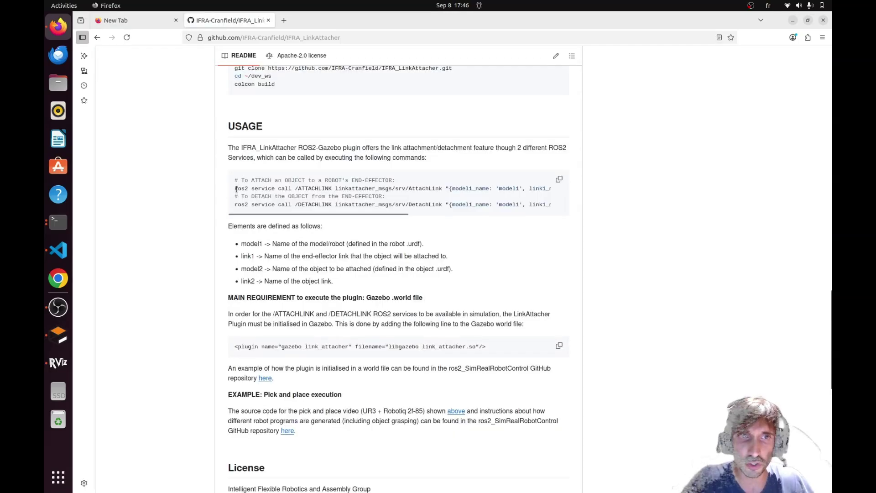
left_click_drag(235, 190, 549, 192)
right_click(518, 188)
left_click(531, 199)
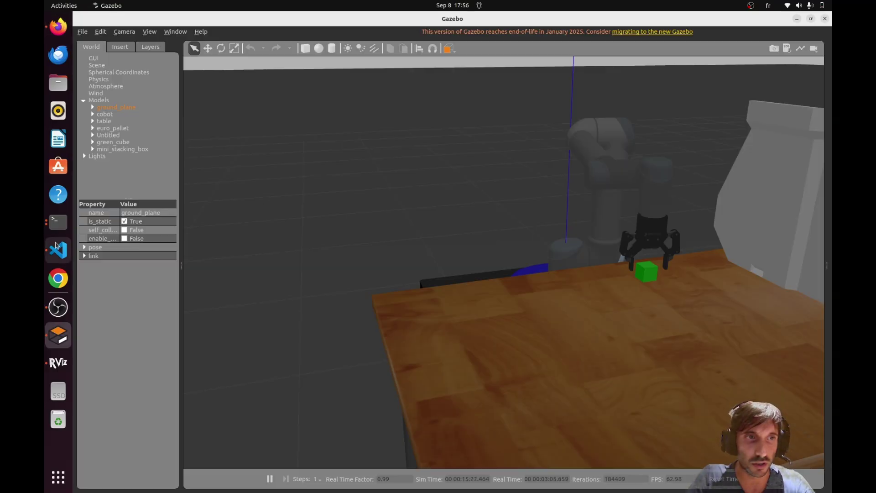
In the ur_yt_ws terminal, run ros2 service list and look through the output for the /ATTACHLINK service.
left_click(58, 222)
left_click(58, 222)
left_click(322, 167)
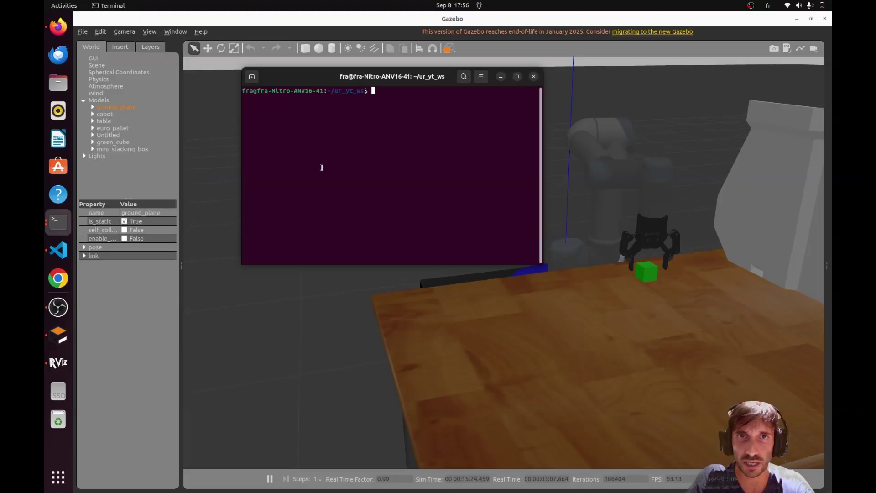
left_click_drag(389, 77, 325, 96)
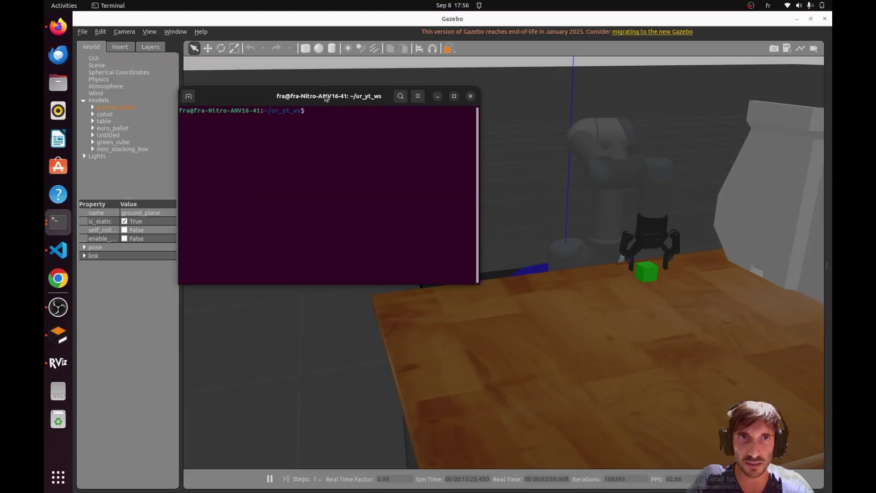
type("ros2")
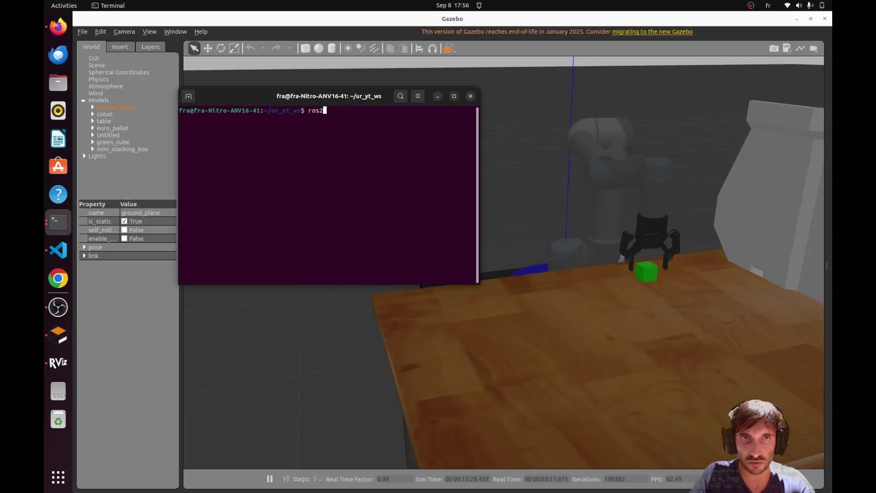
type(" service list")
key("Return")
scroll(328, 144, "up", 5)
scroll(328, 144, "up", 15)
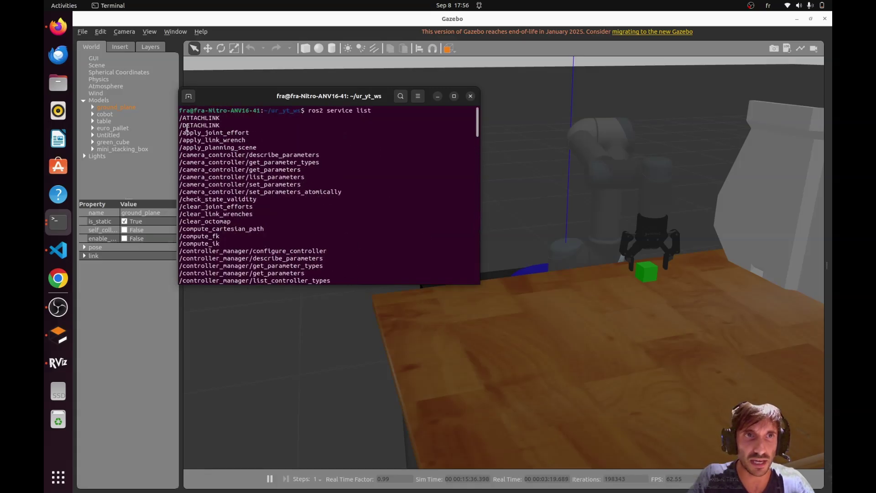
left_click_drag(182, 118, 221, 116)
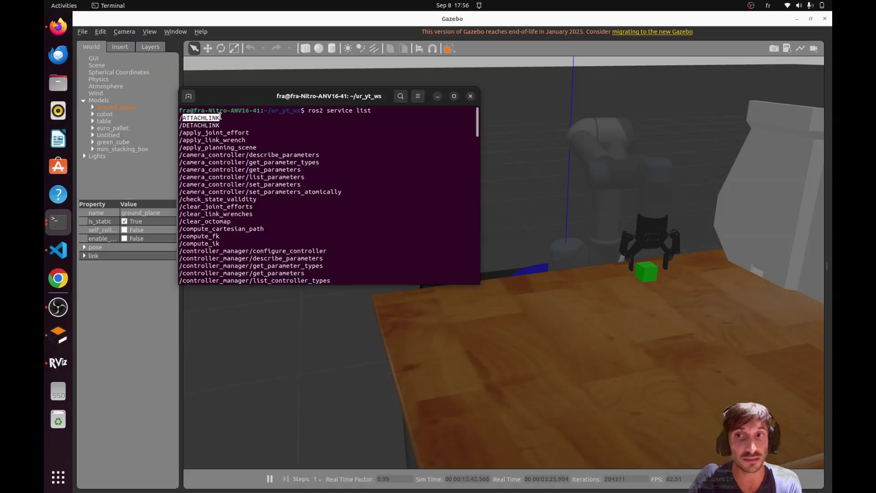
scroll(274, 137, "down", 20)
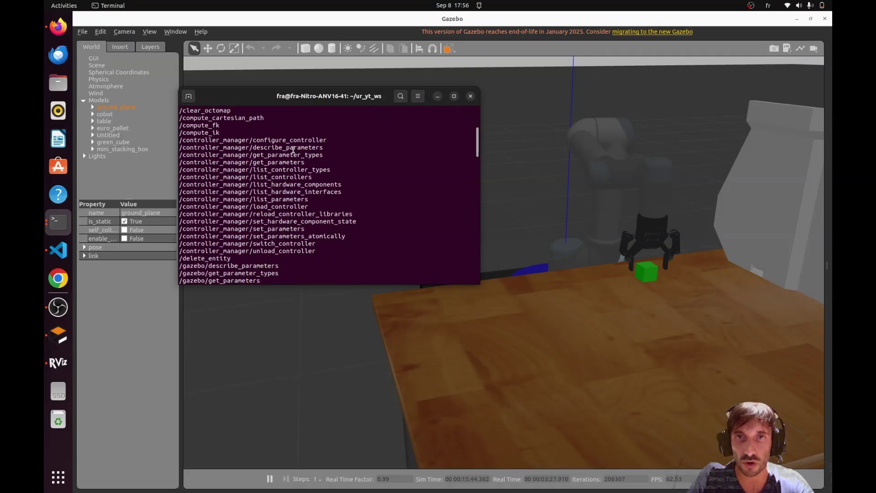
Paste the copied /ATTACHLINK service call at the prompt and change its model1_name to 'cobot'.
right_click(308, 281)
left_click(328, 304)
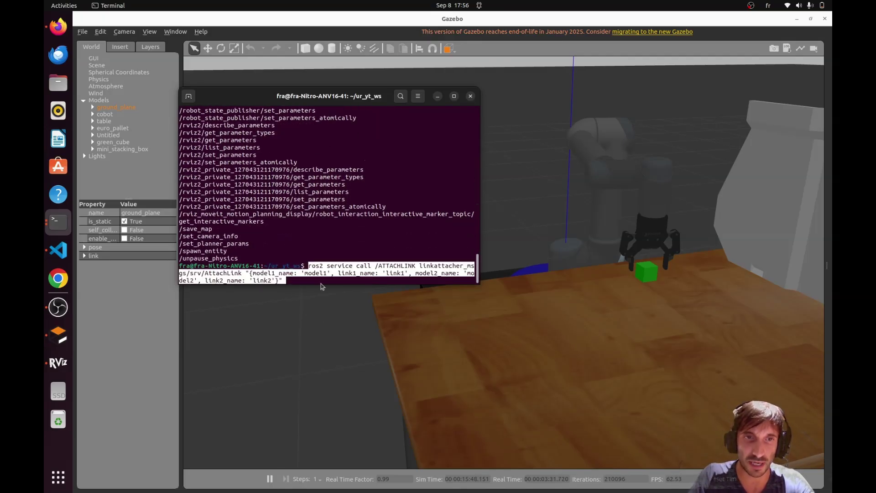
key("Left")
key("Left")
key("Left")
key("Left")
key("Left")
key("Left")
key("Left")
key("Left")
key("Left")
key("Left")
key("Left")
key("Left")
key("Left")
key("Left")
key("Left")
key("Left")
key("Left")
key("Left")
key("Left")
key("Left")
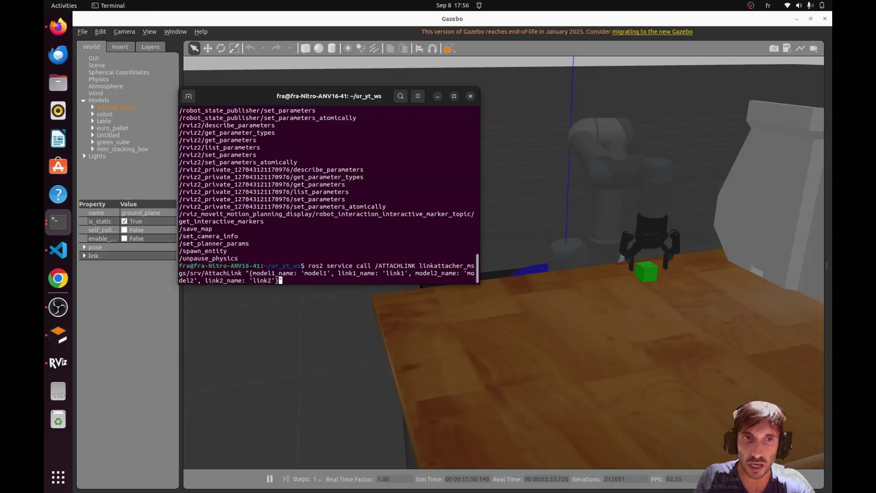
key("Left")
key("Left")
key("Left")
key("Left")
key("Left")
key("Left")
key("Left")
key("Left")
key("Left")
key("Left")
key("Left")
key("Left")
key("Left")
key("Left")
key("Left")
key("Left")
key("Left")
key("Left")
key("Left")
key("Left")
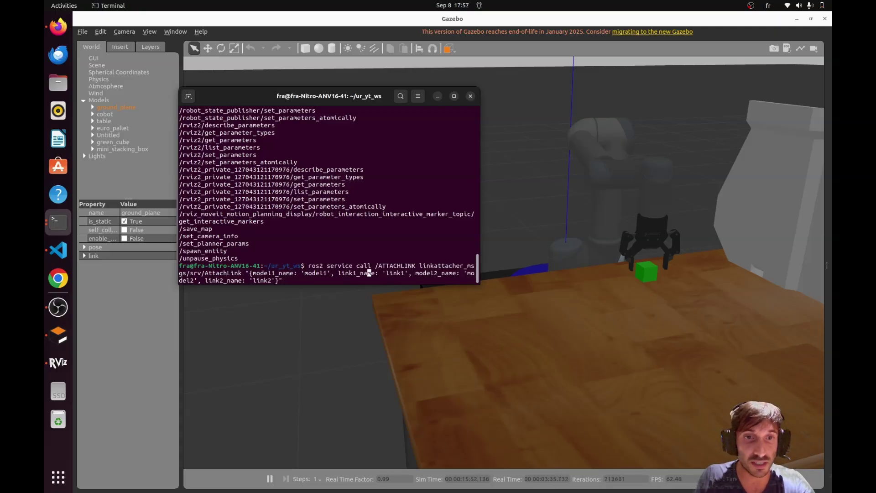
key("Left")
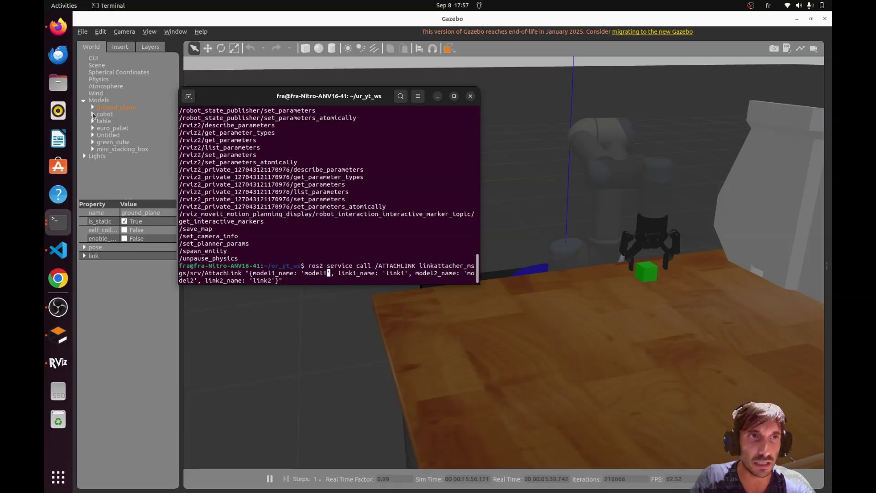
key("BackSpace")
key("BackSpace")
key("BackSpace")
key("BackSpace")
key("BackSpace")
key("BackSpace")
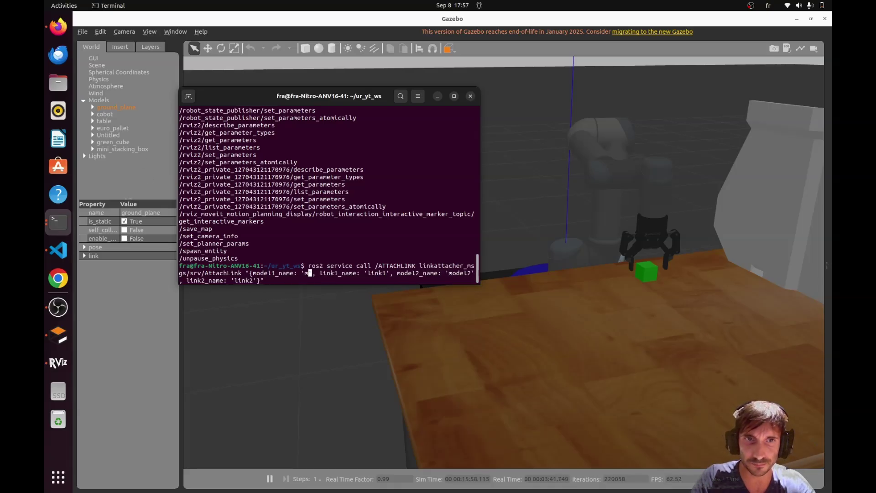
type("cobot")
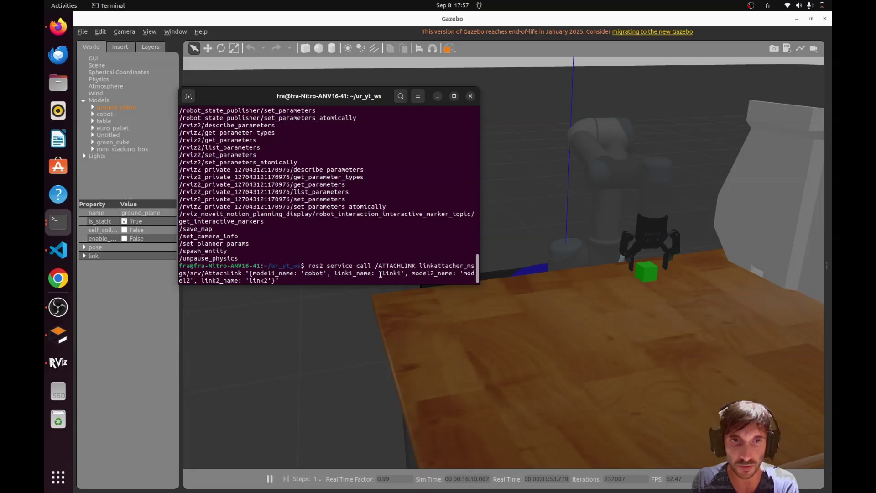
Move to the link1_name value in the command and inspect wrist_3_link under the cobot model in Gazebo.
key("Right")
key("Right")
key("Right")
key("Right")
key("Right")
key("Right")
key("Right")
key("Right")
key("Right")
key("Right")
key("Right")
key("Right")
key("Right")
key("Right")
key("Right")
key("Right")
key("Right")
key("Right")
key("Right")
key("Right")
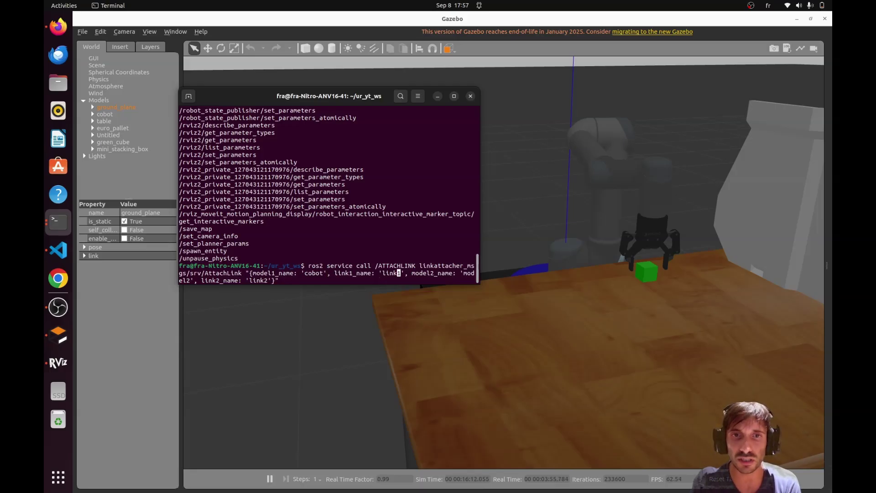
left_click(92, 115)
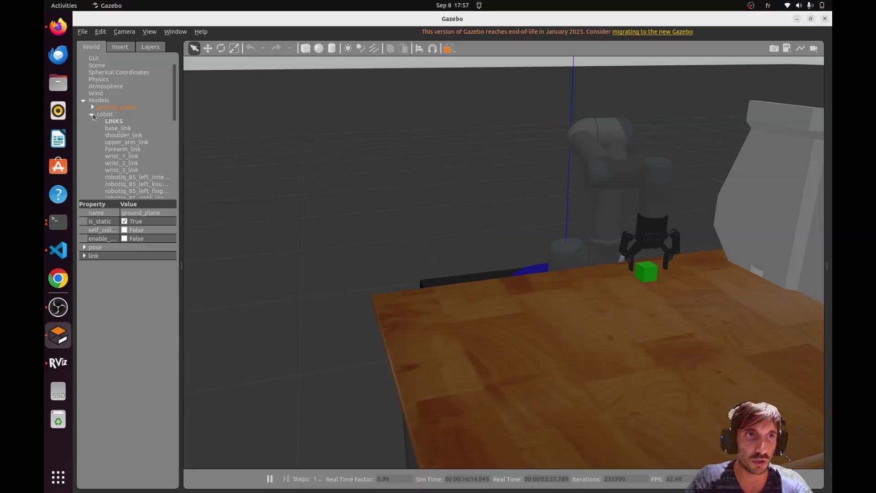
left_click(134, 170)
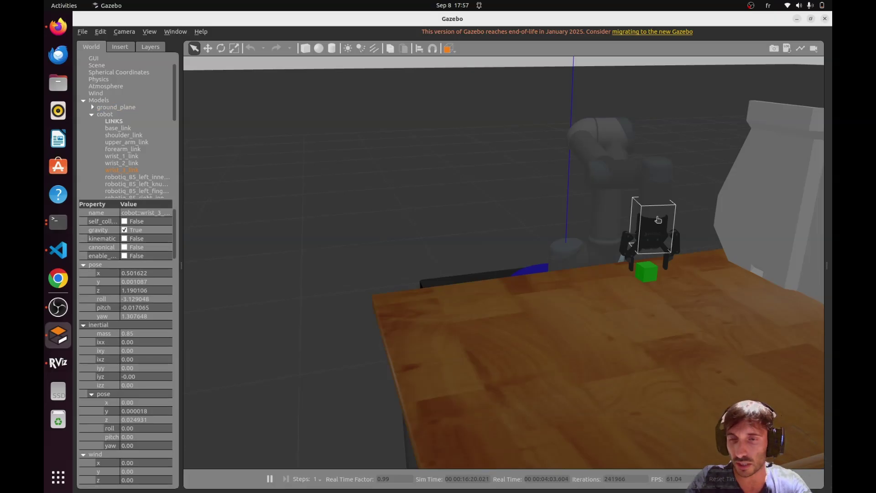
Back in the terminal, change the link1_name value of the service call to 'wrist_3_link'.
left_click(58, 223)
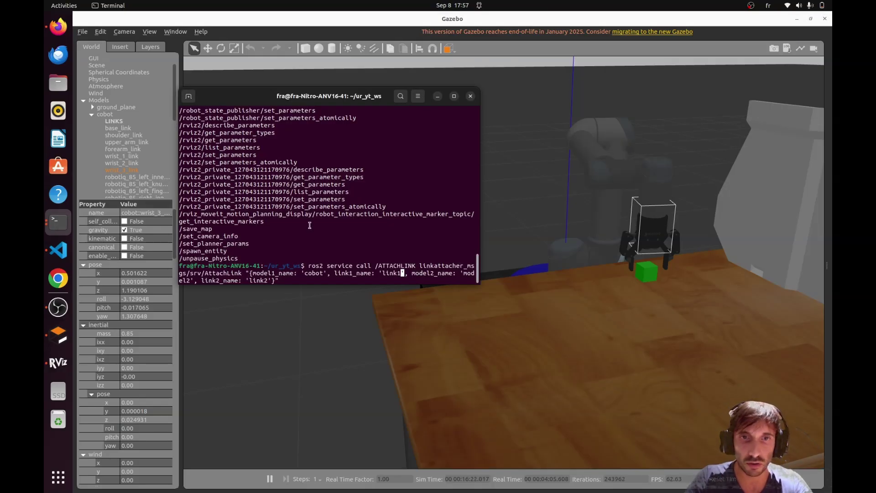
key("Left")
key("Left")
key("Left")
key("Left")
key("Left")
key("Left")
key("Left")
key("Left")
key("Left")
key("Left")
key("Left")
key("Left")
key("Left")
key("Left")
key("Left")
key("Left")
key("Left")
key("Left")
key("Left")
key("Left")
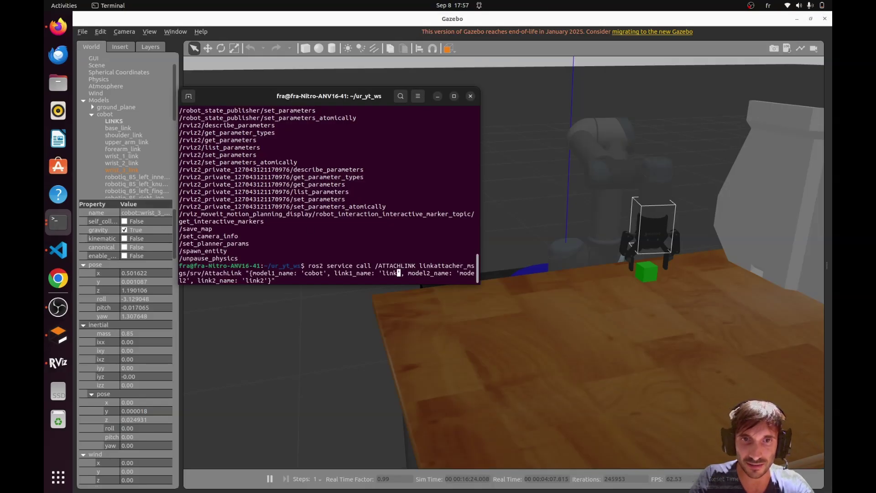
key("BackSpace")
key("BackSpace")
key("BackSpace")
key("BackSpace")
key("BackSpace")
type("wrist_")
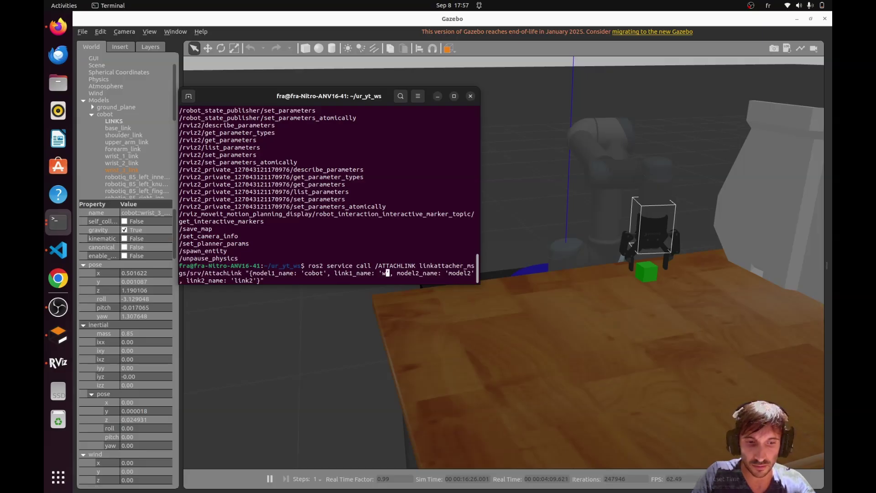
type("3_link")
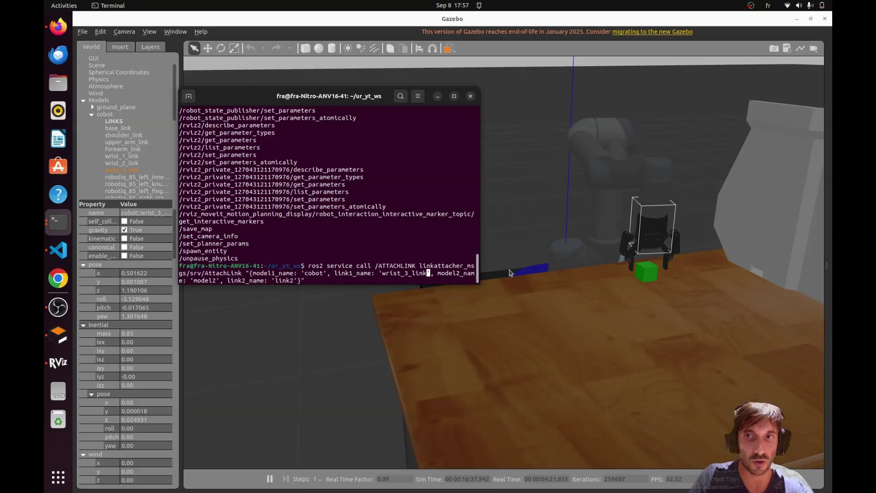
Inspect the green cube's model and link names in Gazebo, and in the terminal change the service call's model2_name to 'mgreen_cube'.
left_click(651, 275)
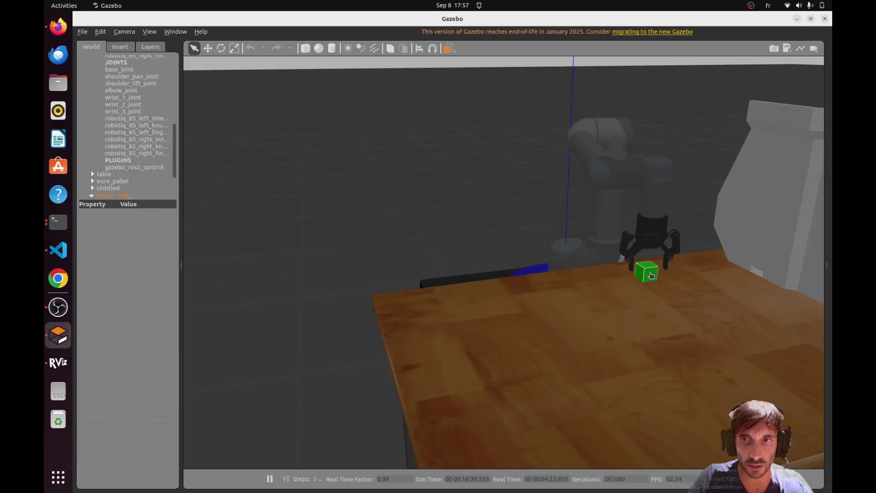
scroll(101, 177, "down", 2)
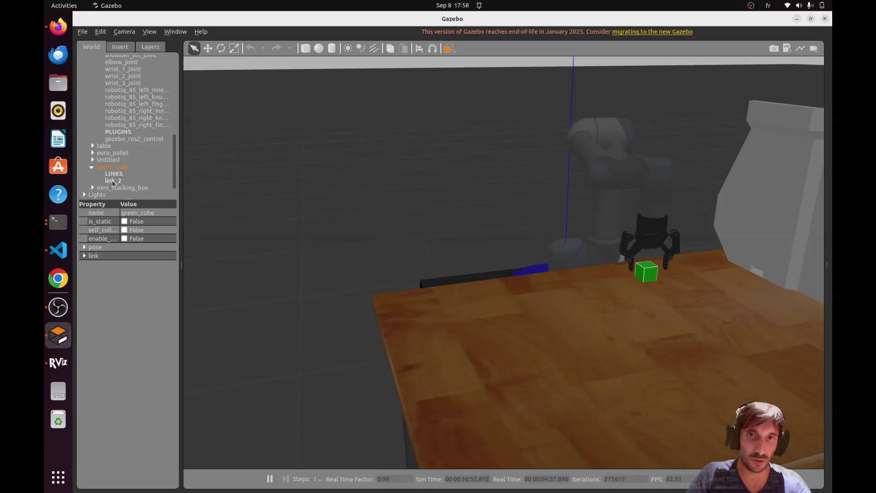
left_click(52, 231)
key("Right")
key("Right")
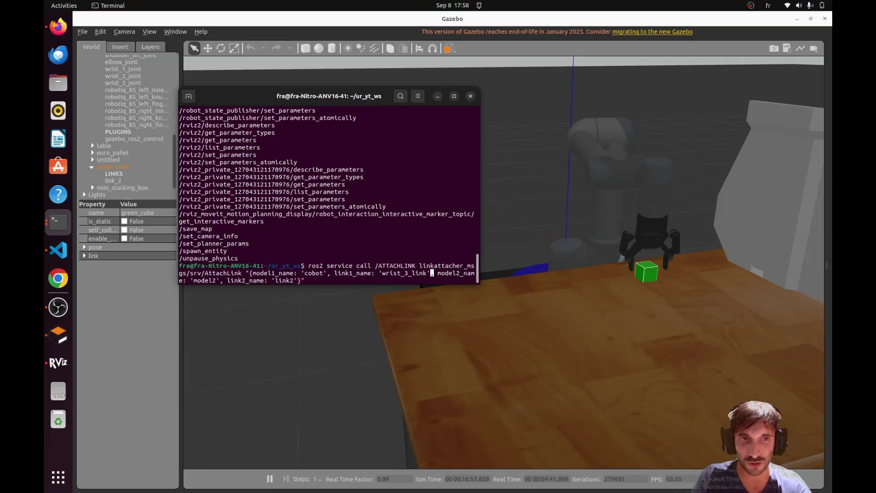
key("Right")
key("Right")
key("Right")
key("Right")
key("Right")
key("Right")
key("Right")
key("Right")
key("Right")
key("Right")
key("Right")
key("Right")
key("Right")
key("Right")
key("Right")
key("Right")
key("Right")
key("Right")
key("Right")
key("Right")
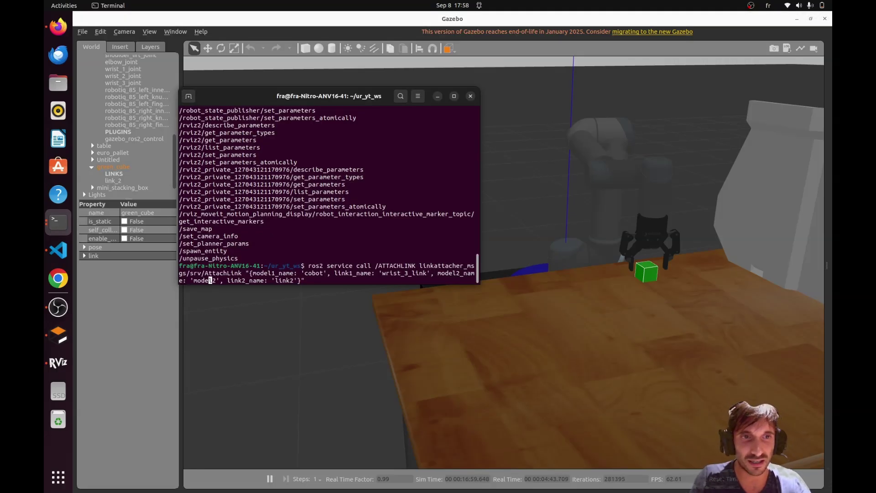
key("BackSpace")
key("BackSpace")
key("BackSpace")
key("BackSpace")
key("BackSpace")
type("green_cuv")
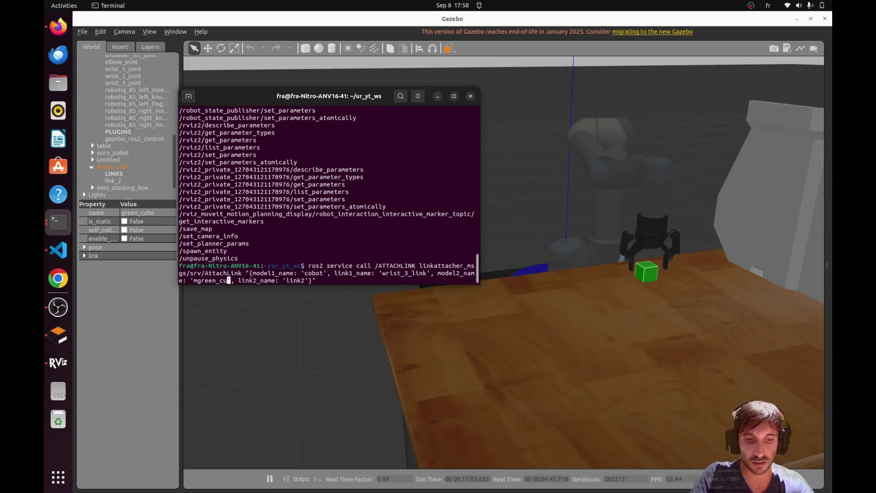
key("BackSpace")
type("be")
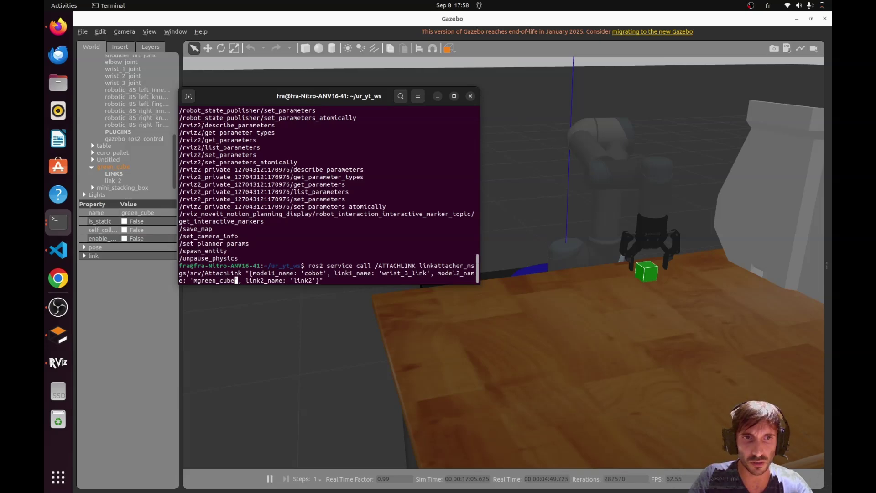
Change link2_name in the /ATTACHLINK service call to 'link_2' and run the command.
key("Right")
key("Right")
key("Right")
key("Right")
key("Right")
key("Right")
key("Right")
key("Right")
key("Right")
key("Right")
key("Right")
key("Right")
key("Right")
key("Right")
key("Right")
key("Right")
key("Right")
key("Right")
key("Right")
key("Right")
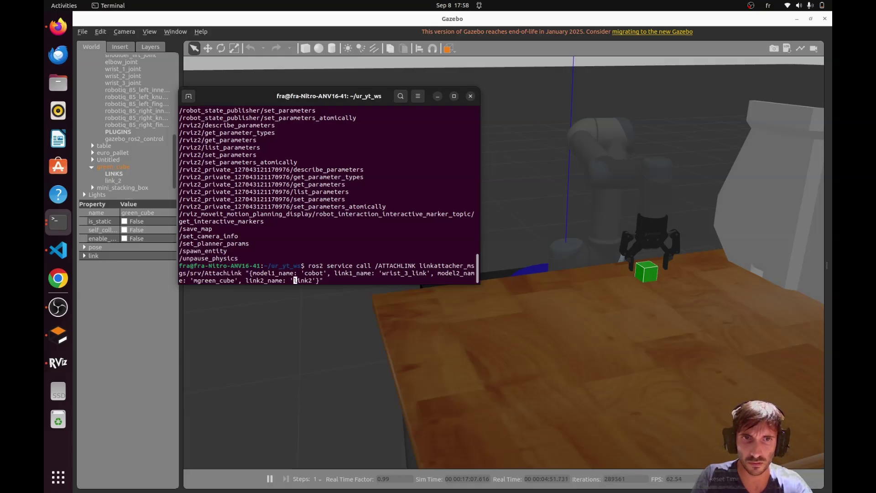
key("Right")
key("BackSpace")
key("BackSpace")
key("BackSpace")
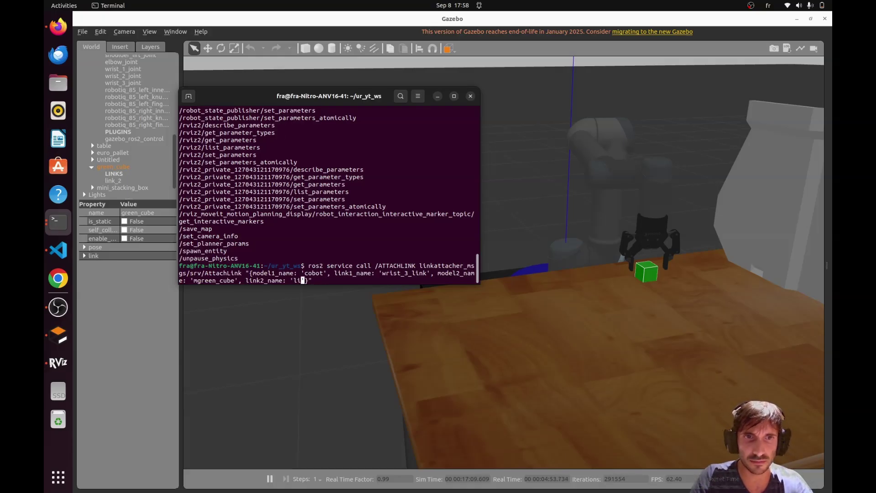
type("nk_2")
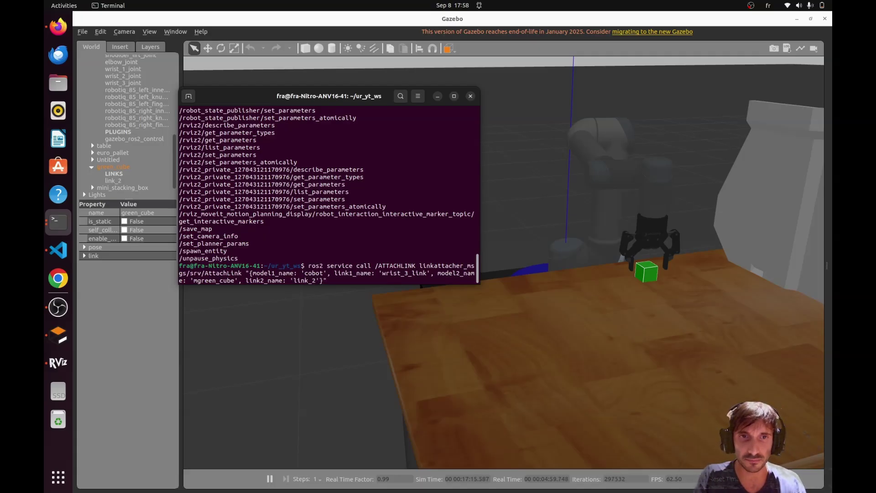
key("Return")
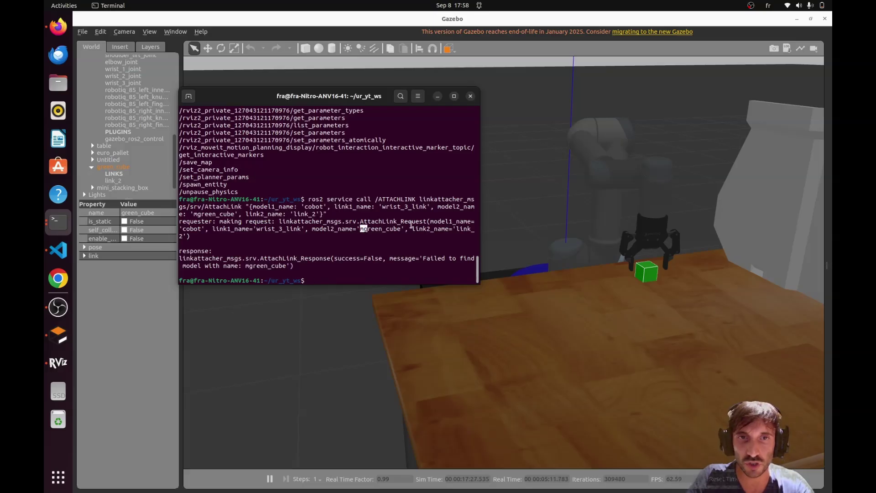
Recall the /ATTACHLINK call, correct its model2_name to 'green_cube' and run it again.
key("Up")
key("Left")
key("Left")
key("Left")
key("Left")
key("Left")
key("Left")
key("Left")
key("Left")
key("Left")
key("Left")
key("Left")
key("Left")
key("Left")
key("Left")
key("Left")
key("Left")
key("Left")
key("Left")
key("Left")
key("Left")
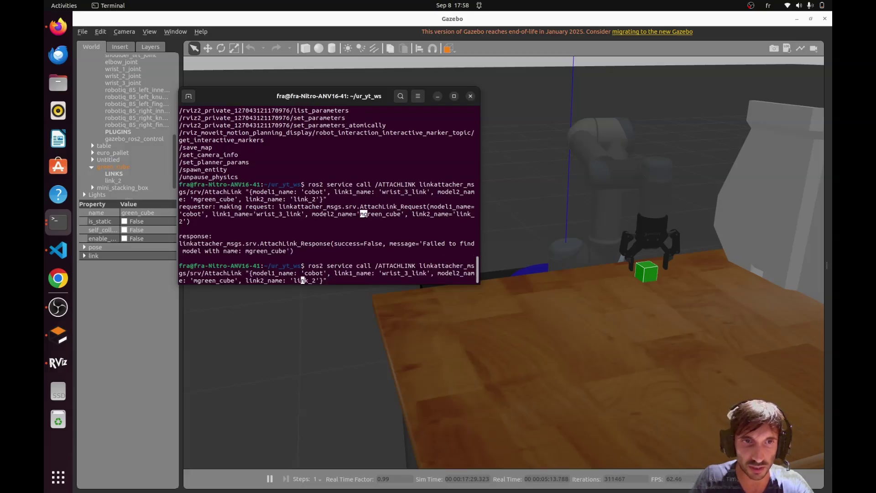
key("Left")
key("Left")
key("BackSpace")
key("Return")
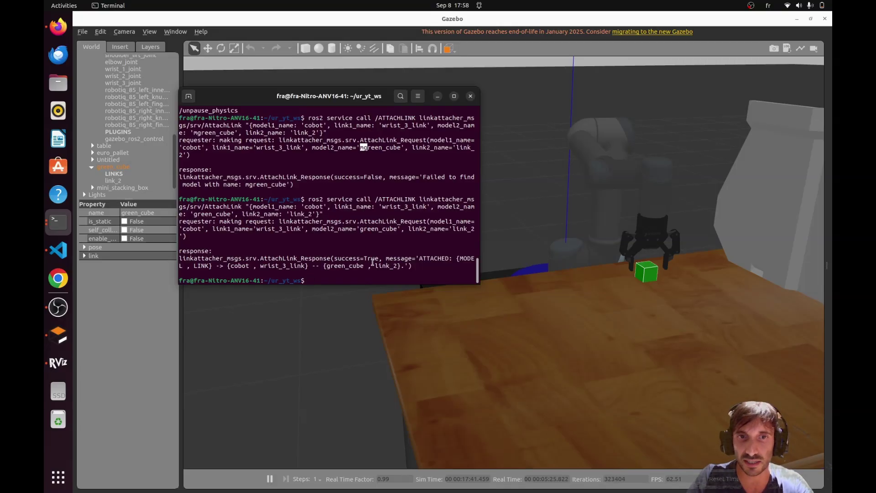
In RViz, raise the arm's goal pose straight up, plan and execute the motion, and return to Gazebo.
left_click(58, 363)
middle_click_drag(470, 260, 486, 300)
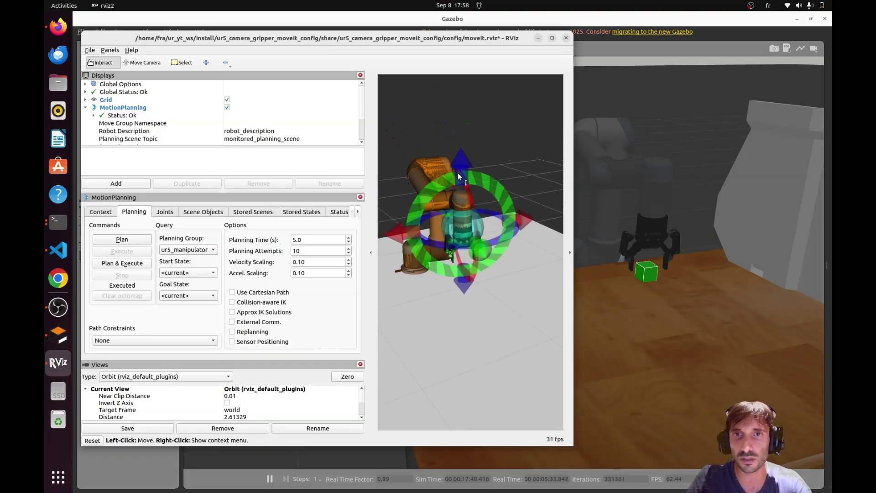
left_click_drag(461, 170, 464, 83)
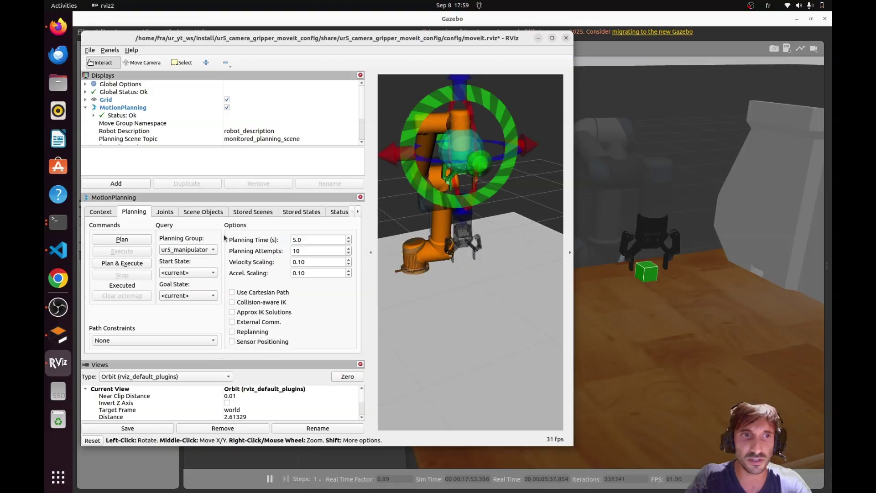
left_click(111, 265)
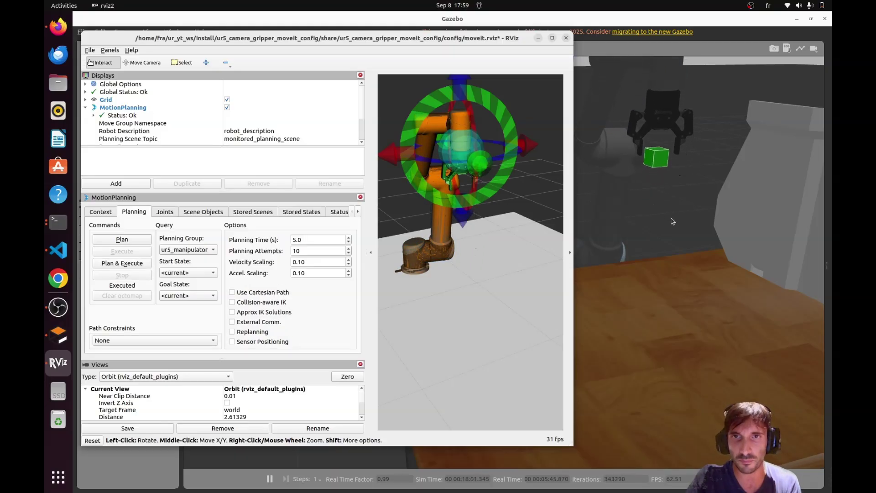
left_click(655, 208)
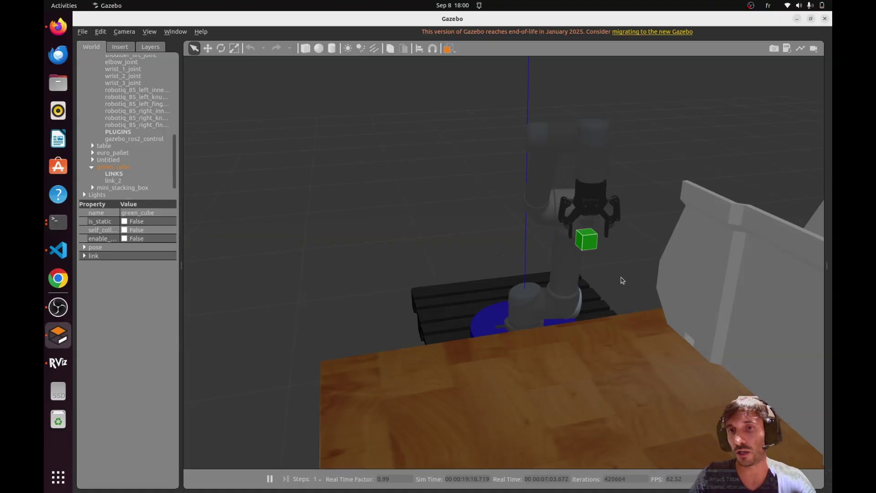
Rotate the gripper's goal orientation in RViz, plan and execute it, and check the attached cube in Gazebo from several angles.
scroll(622, 280, "up", 5)
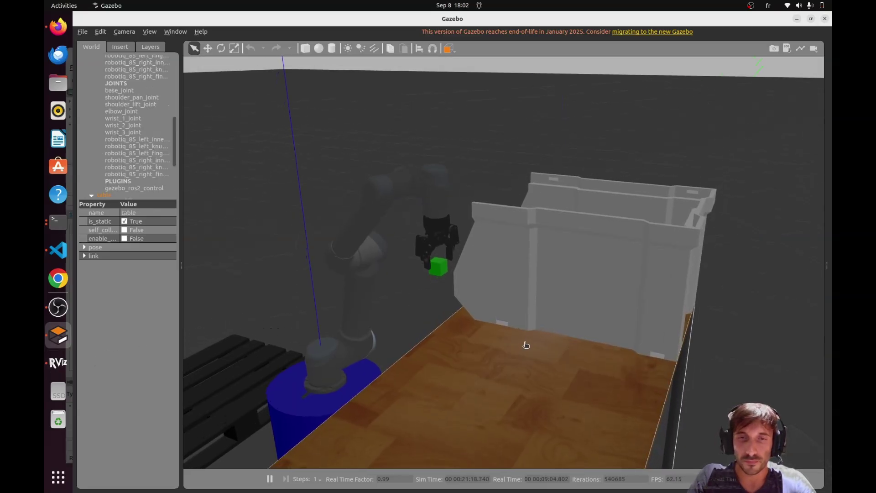
left_click(506, 345)
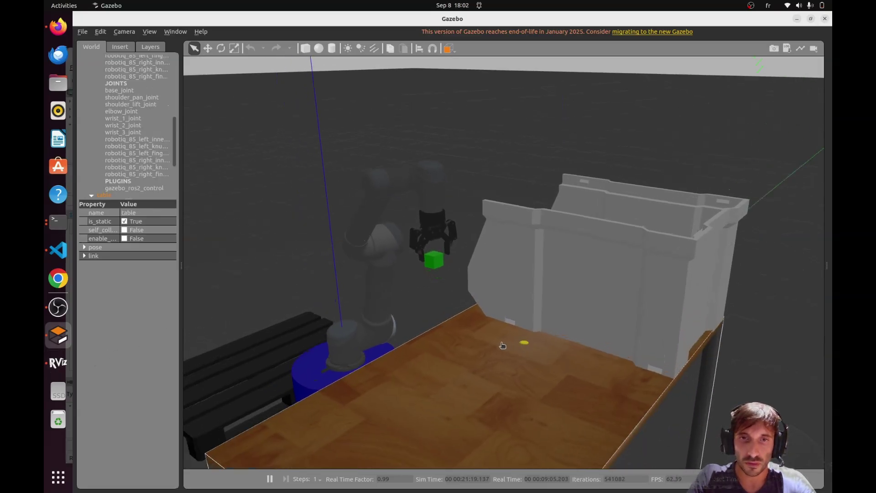
middle_click_drag(505, 345, 486, 339)
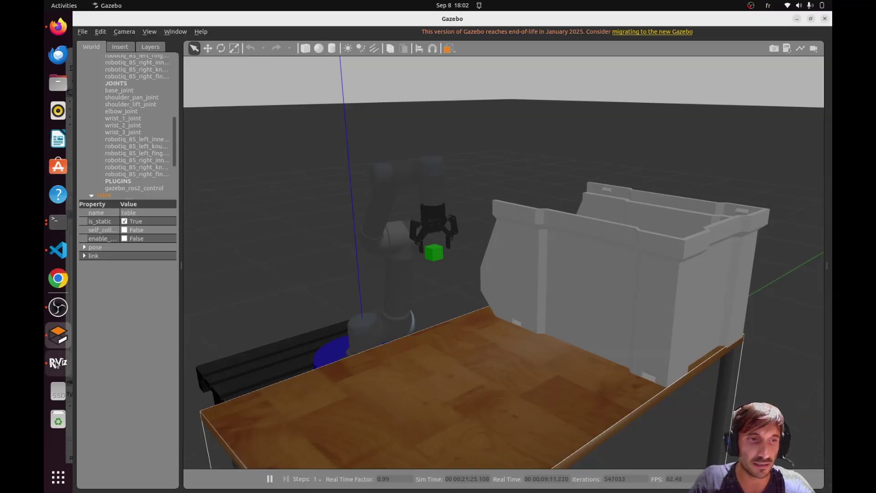
left_click(56, 364)
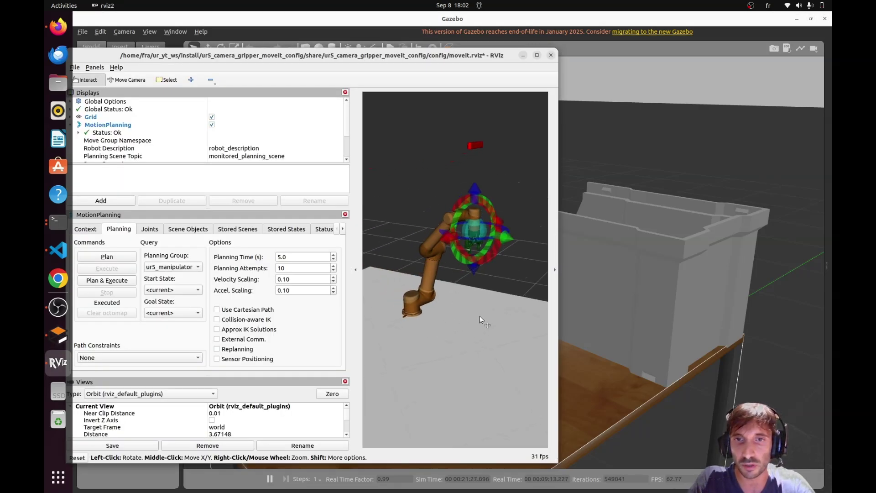
mouse_move(494, 252)
left_mouse_down()
mouse_move(504, 214)
mouse_move(496, 198)
mouse_move(508, 237)
mouse_move(524, 246)
left_mouse_up()
left_click(107, 280)
left_click(588, 139)
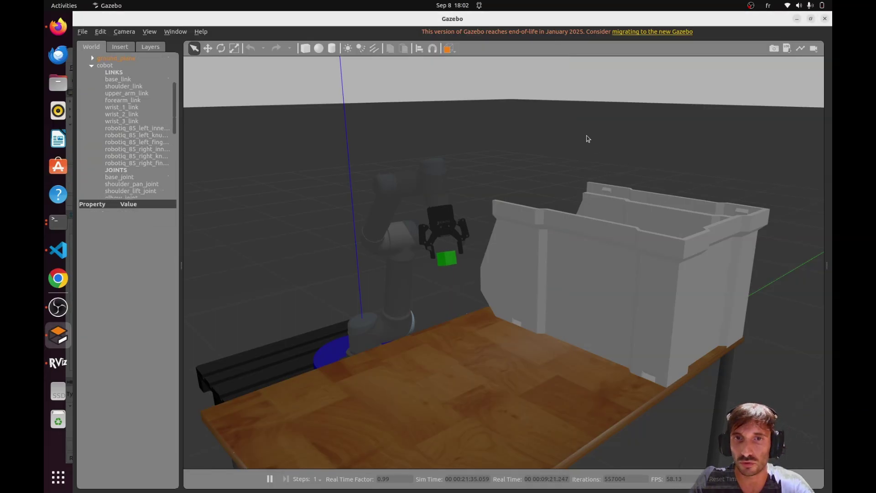
middle_click_drag(457, 319, 425, 324)
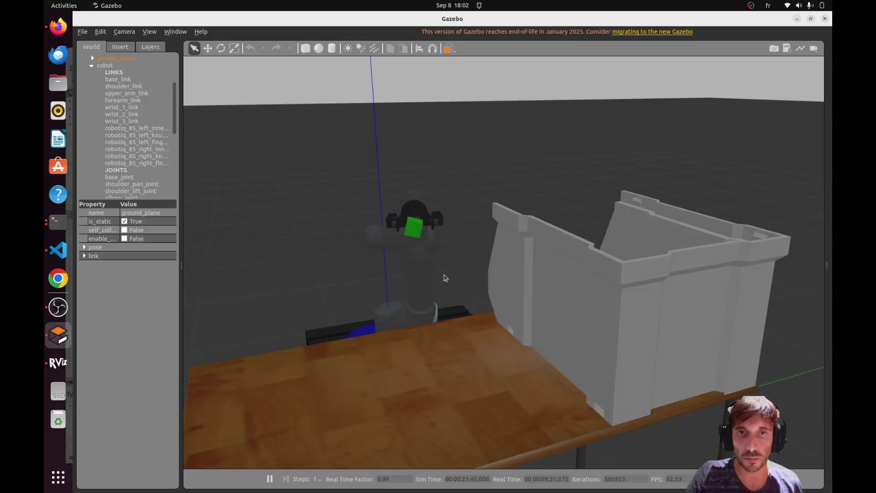
middle_click_drag(438, 305, 439, 308)
middle_click_drag(434, 316, 440, 304)
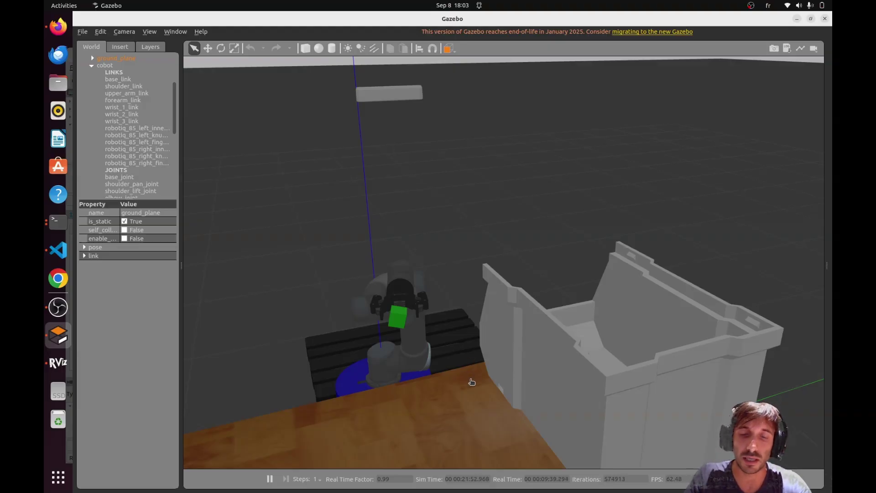
middle_click_drag(472, 381, 571, 378)
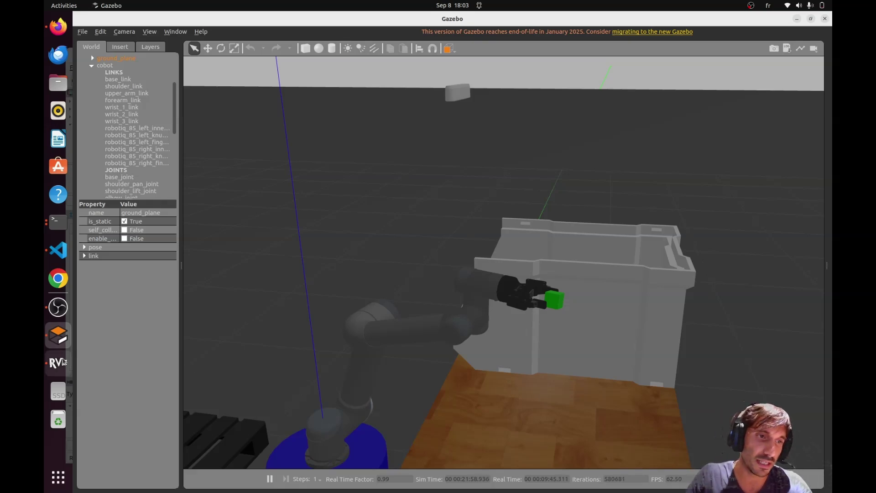
In Firefox, copy the second service call, for detaching a link, from the USAGE section of the IFRA_LinkAttacher README.
left_click(58, 27)
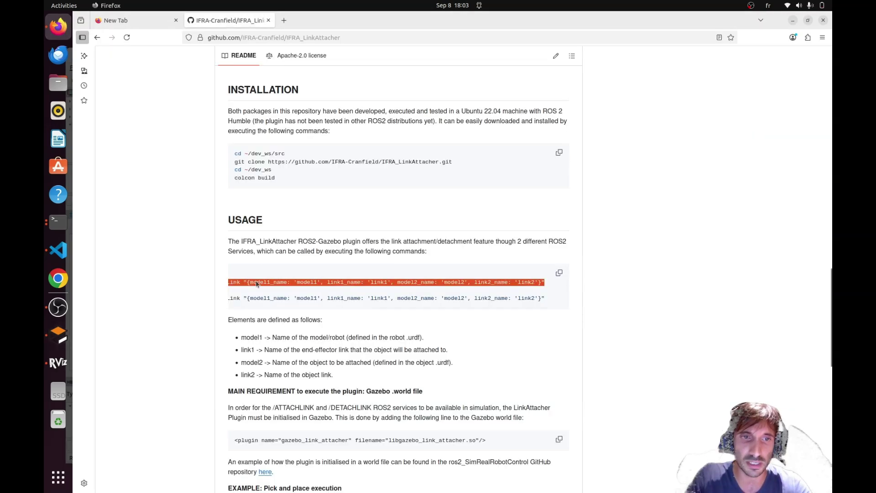
left_click_drag(392, 307, 565, 301)
right_click(512, 299)
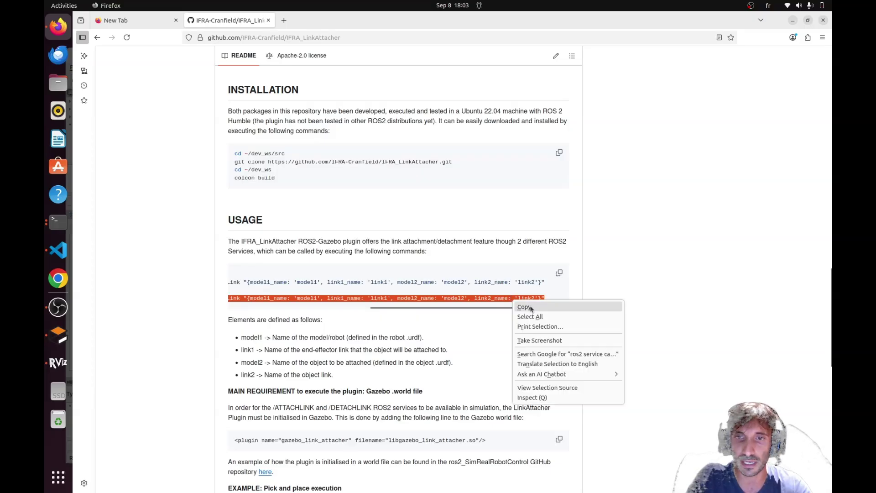
left_click(531, 309)
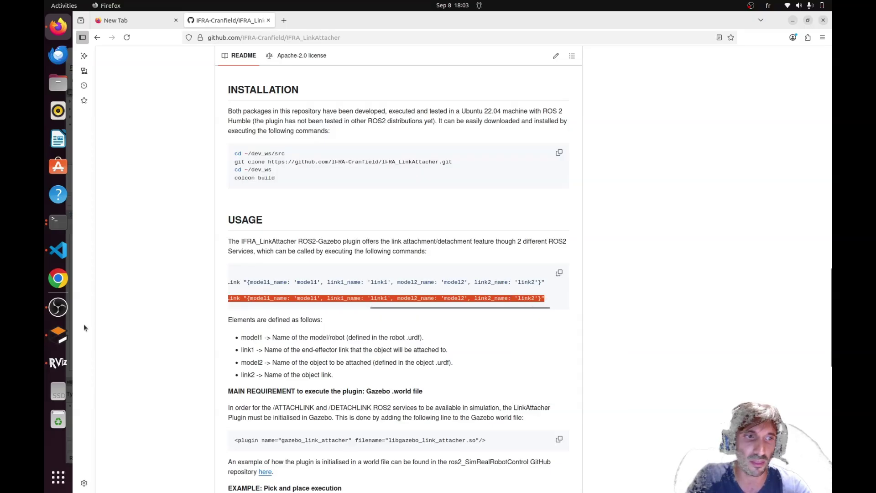
Paste the /DETACHLINK call in the terminal and set model1_name to 'cobot', link1_name to 'wrist_3_link' and model2_name to 'green_cube'.
left_click(59, 334)
left_click(58, 222)
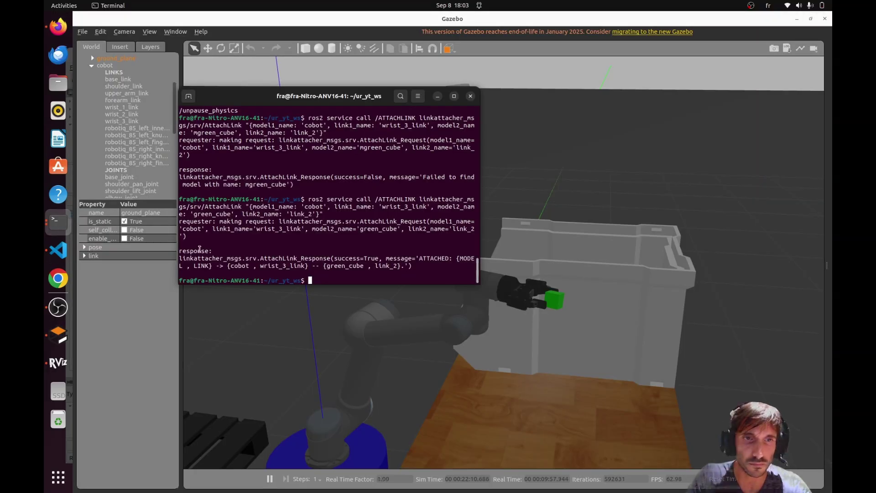
key("ctrl+shift+v")
key("BackSpace")
key("BackSpace")
key("BackSpace")
type("gree")
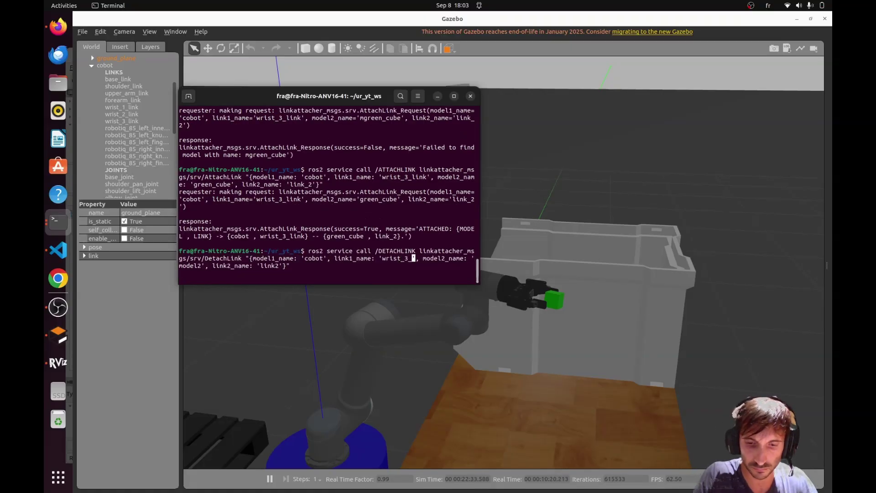
type("n_cube")
Change link2_name to 'link_2', run the /DETACHLINK service call, and check the cube in Gazebo.
key("Right")
key("Right")
key("Right")
key("Right")
key("Right")
key("Right")
key("Right")
key("Right")
key("Right")
key("Right")
key("Right")
key("Right")
key("Right")
key("Right")
key("Right")
key("Right")
key("Right")
key("Right")
key("Right")
key("Right")
type("_")
key("Return")
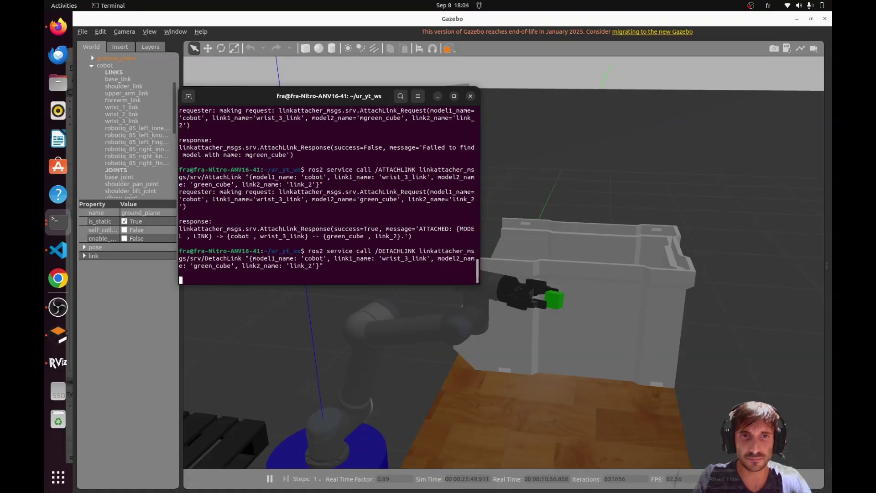
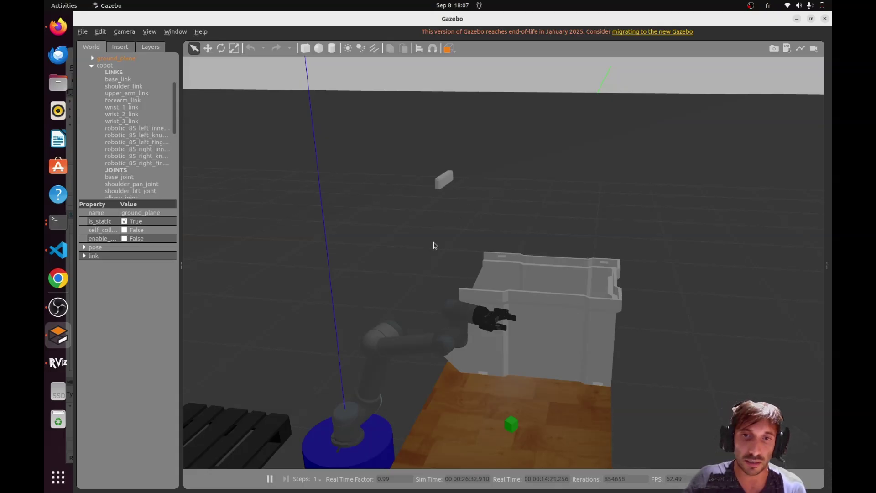
mouse_move(434, 246)
middle_mouse_down()
mouse_move(422, 246)
mouse_move(433, 238)
middle_mouse_up()
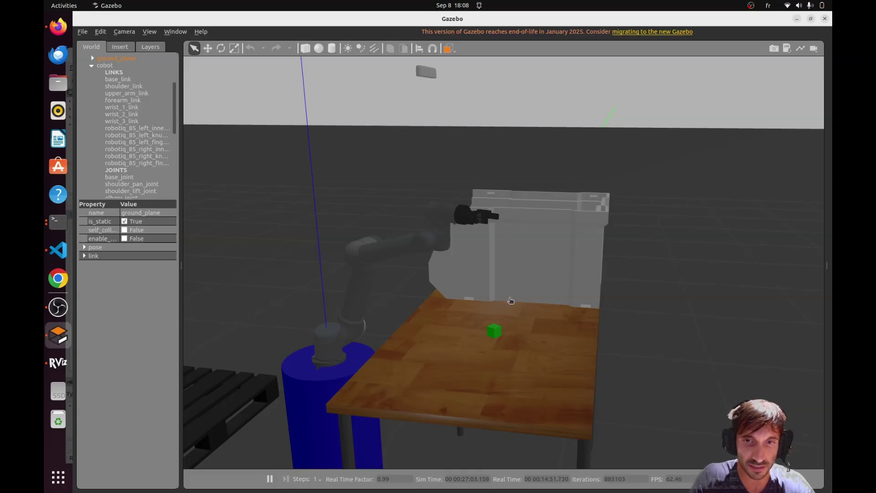
Switch to the Mastering Robotics Software course page in Firefox and read through its outcome and course description sections.
key("alt+Tab")
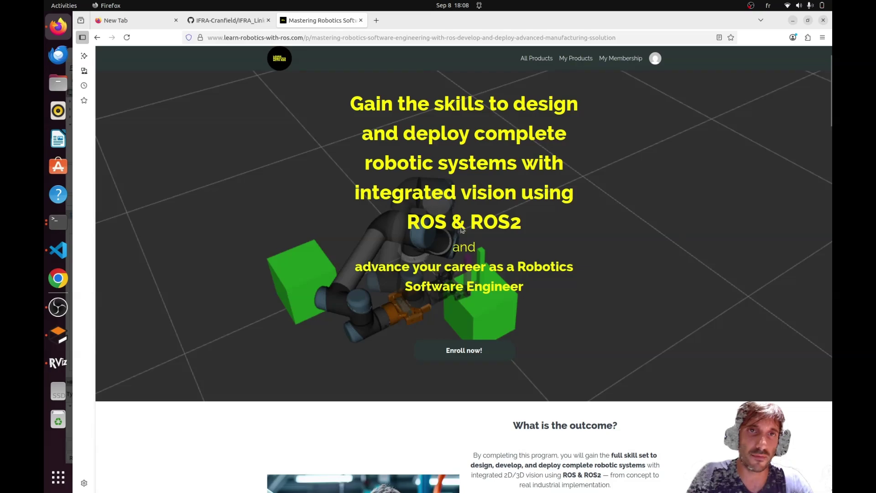
scroll(589, 245, "down", 2)
scroll(588, 244, "down", 5)
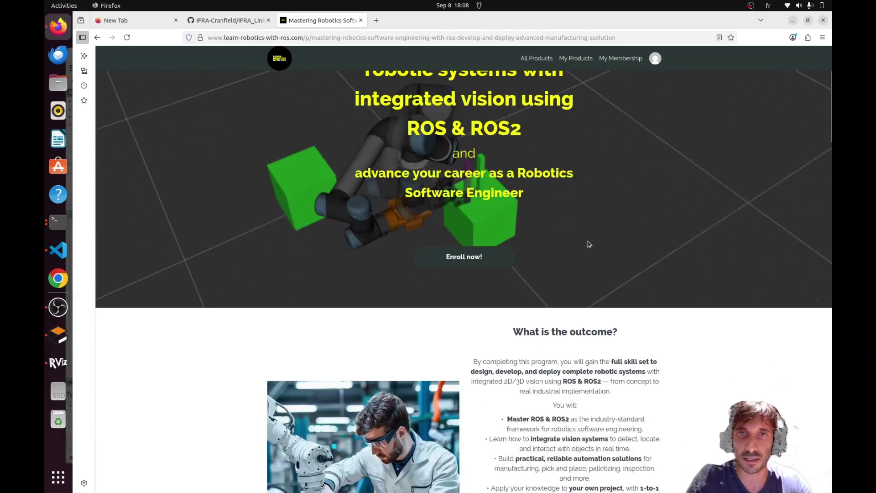
scroll(588, 244, "down", 10)
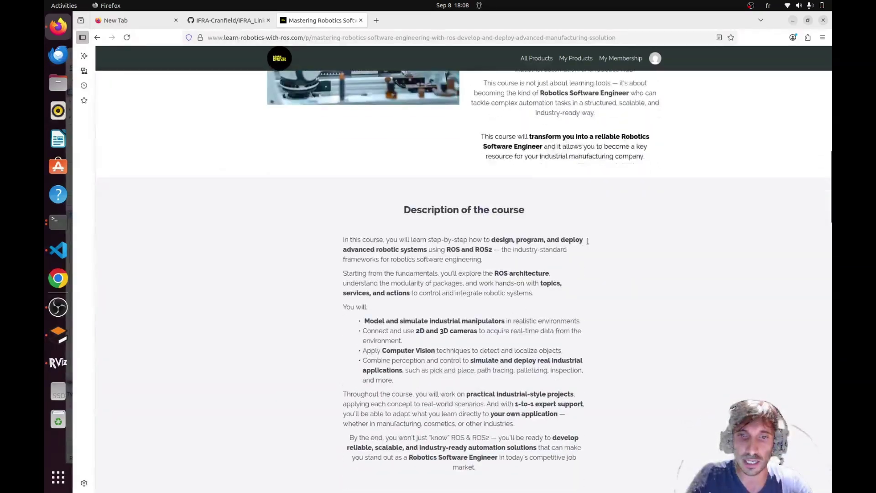
Expand the full "What you will learn" list on the course page and examine its modules through Module 13 on migrating from ROS1 to ROS2.
scroll(587, 244, "down", 2)
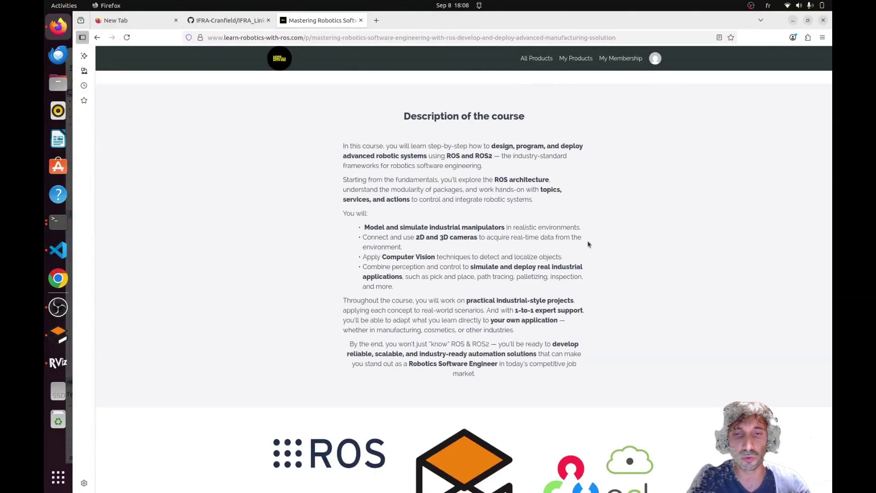
scroll(587, 244, "down", 4)
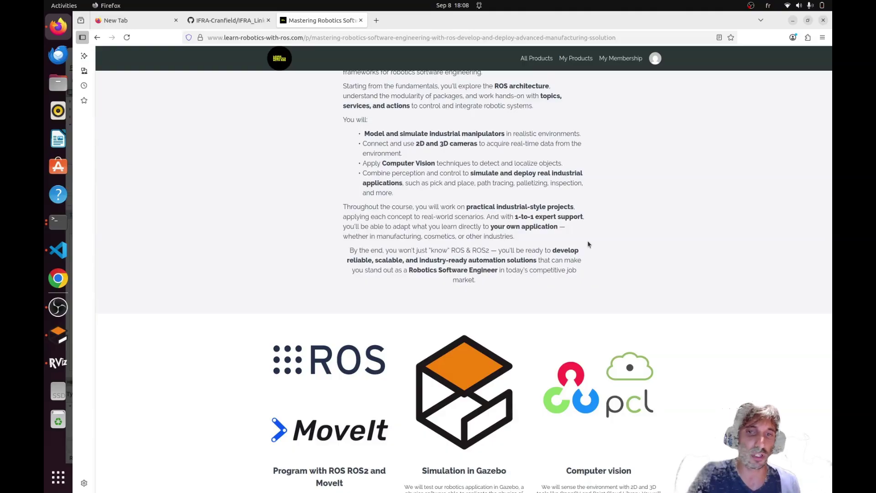
scroll(587, 244, "down", 20)
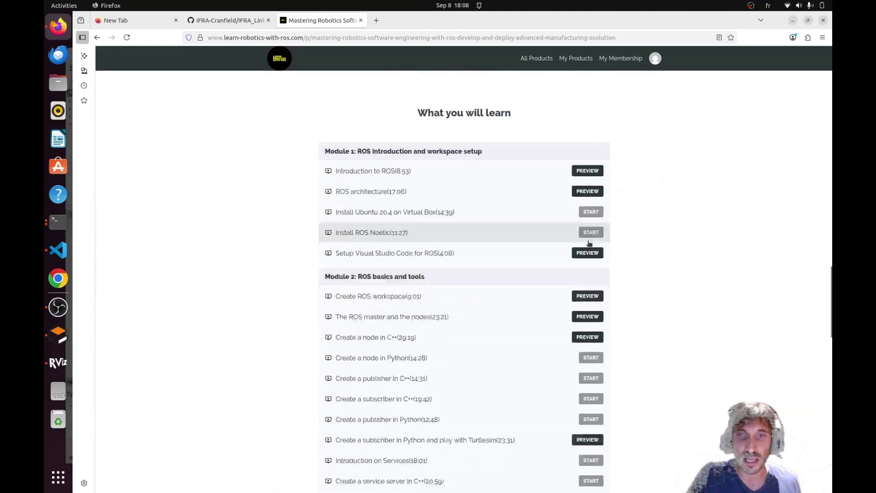
scroll(589, 243, "down", 20)
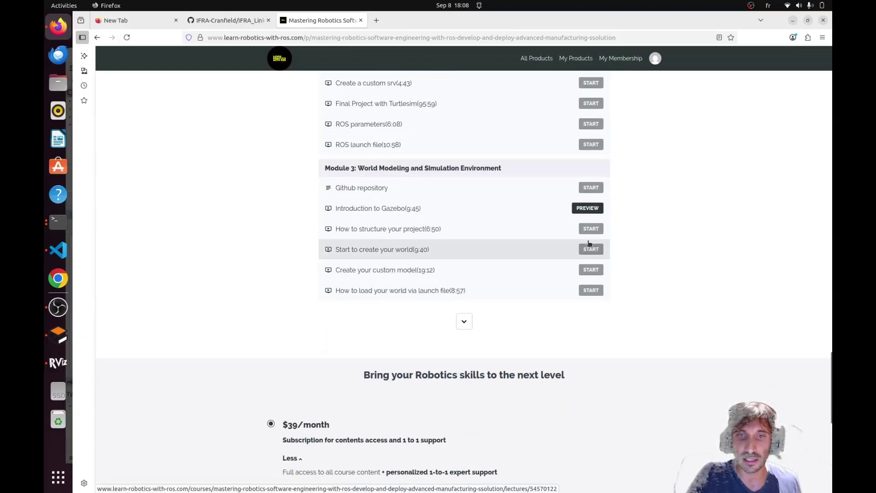
left_click(464, 321)
scroll(536, 268, "down", 3)
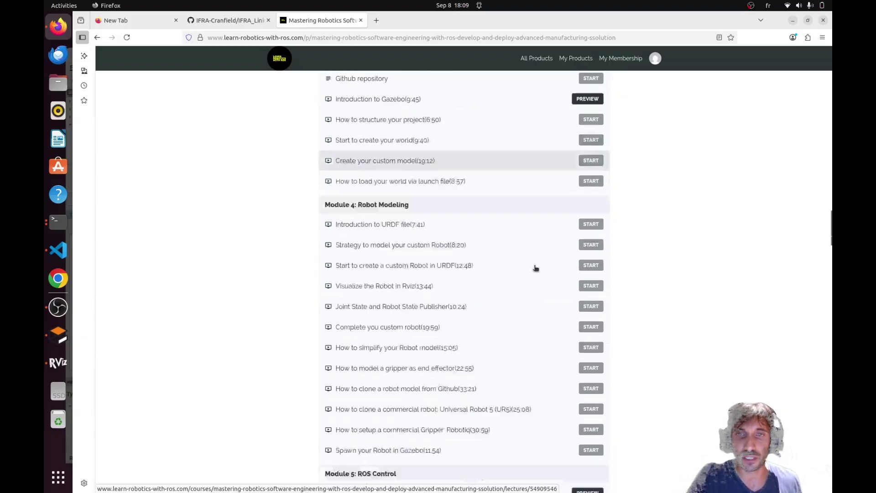
scroll(536, 268, "down", 20)
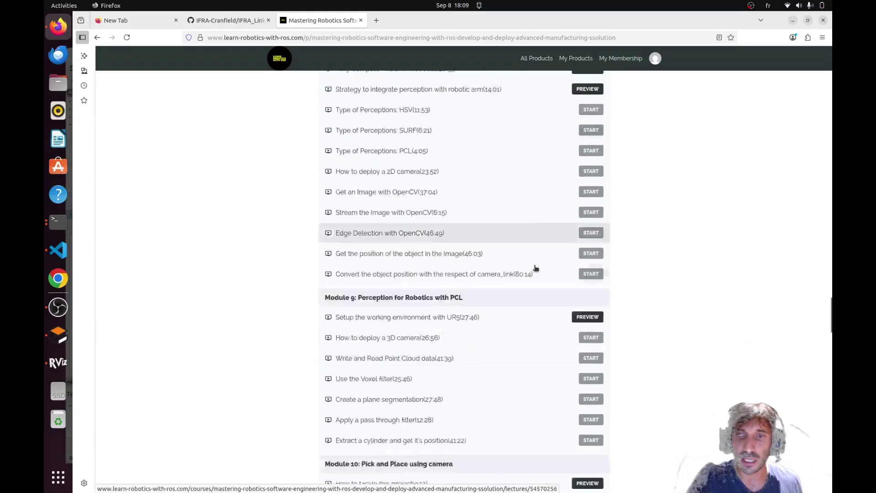
scroll(567, 245, "up", 10)
scroll(567, 244, "down", 20)
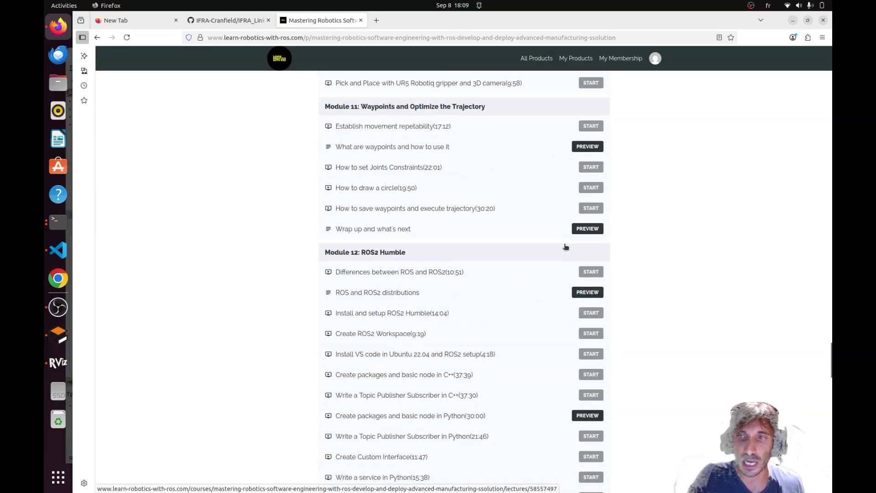
scroll(566, 247, "down", 4)
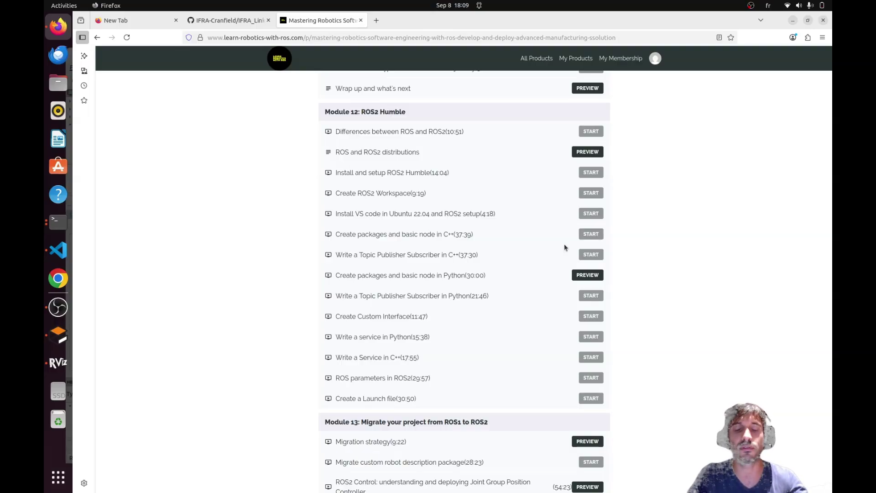
scroll(565, 246, "down", 12)
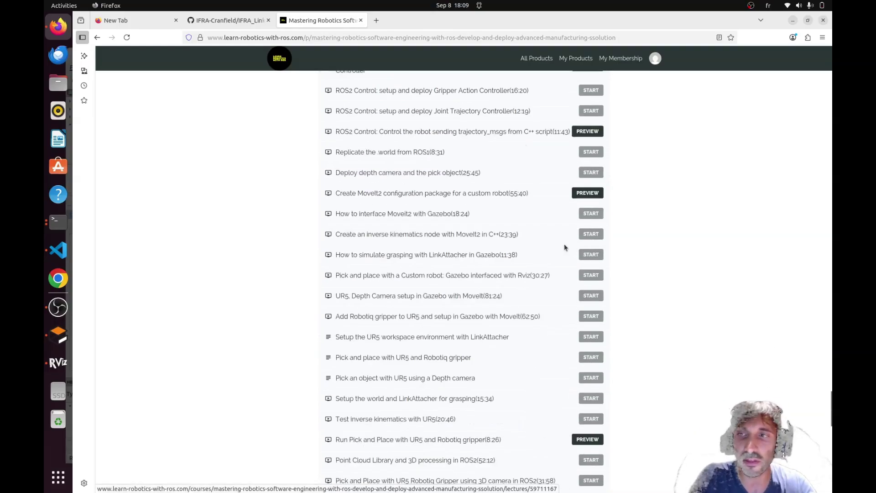
Look back through the earlier modules, the course description and the "What is the outcome?" section near the start of the page.
scroll(565, 247, "up", 20)
scroll(565, 247, "up", 8)
scroll(565, 247, "up", 20)
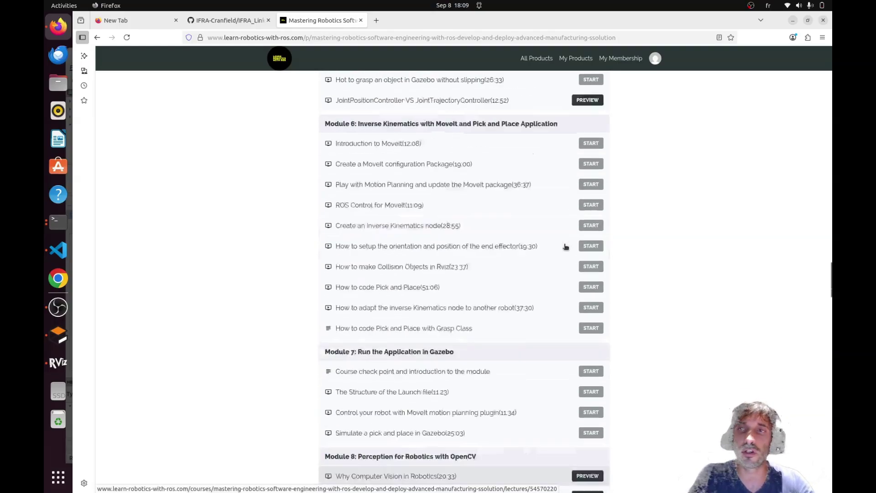
scroll(565, 247, "up", 15)
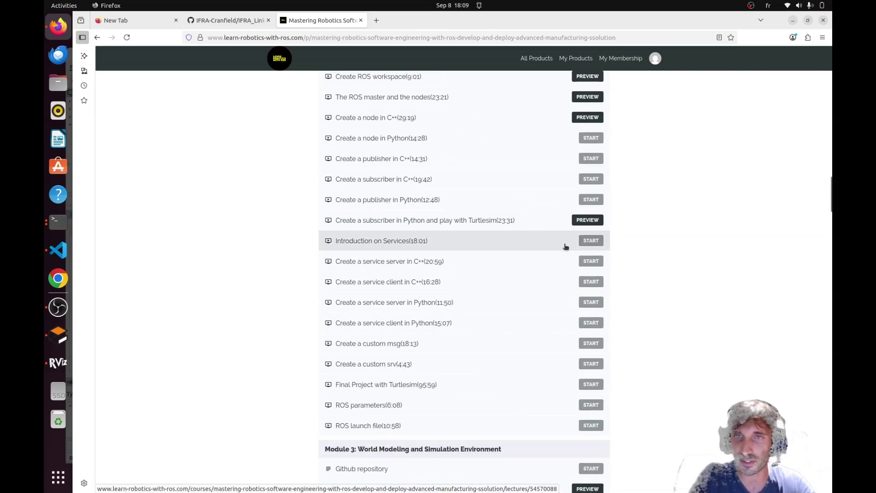
scroll(565, 247, "up", 5)
scroll(565, 247, "up", 15)
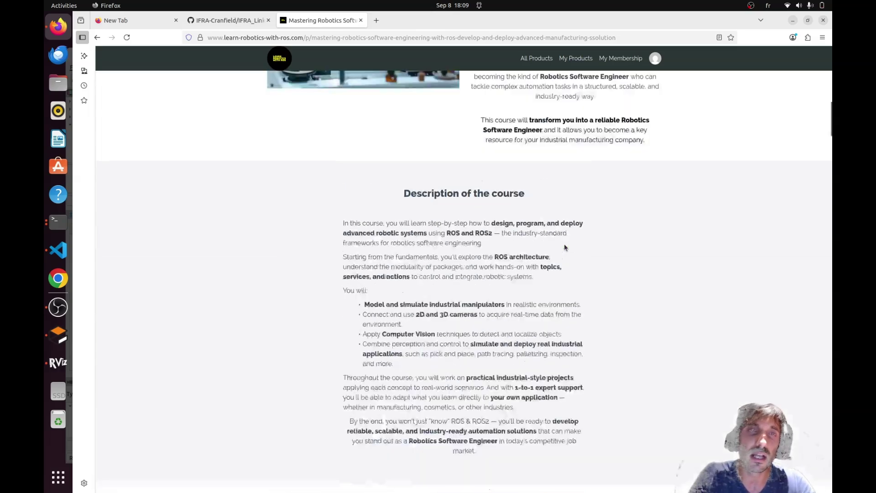
scroll(565, 247, "down", 5)
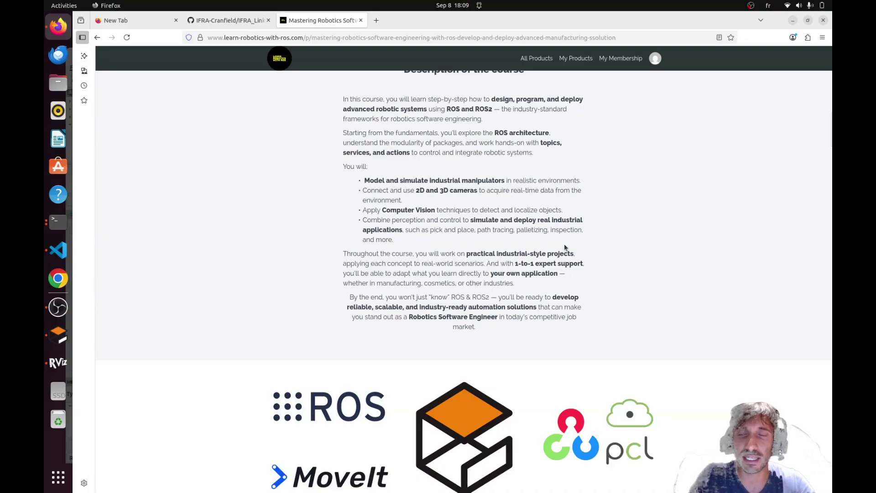
scroll(564, 247, "up", 3)
scroll(565, 248, "up", 12)
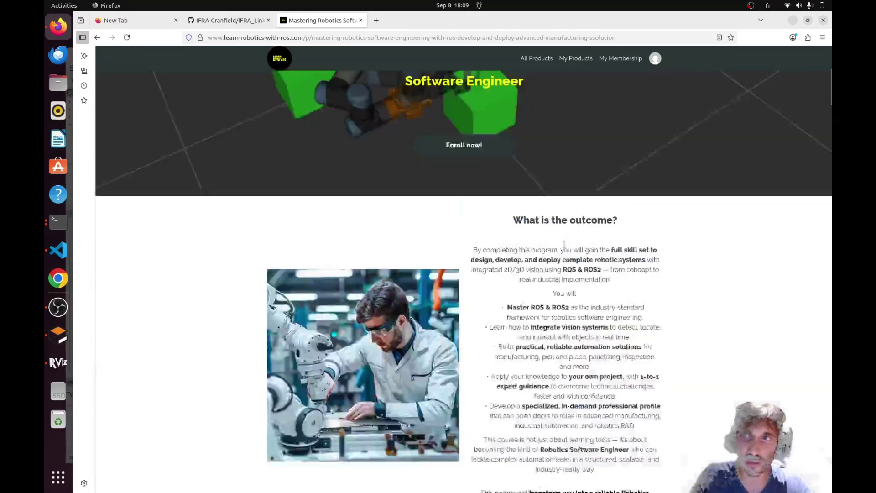